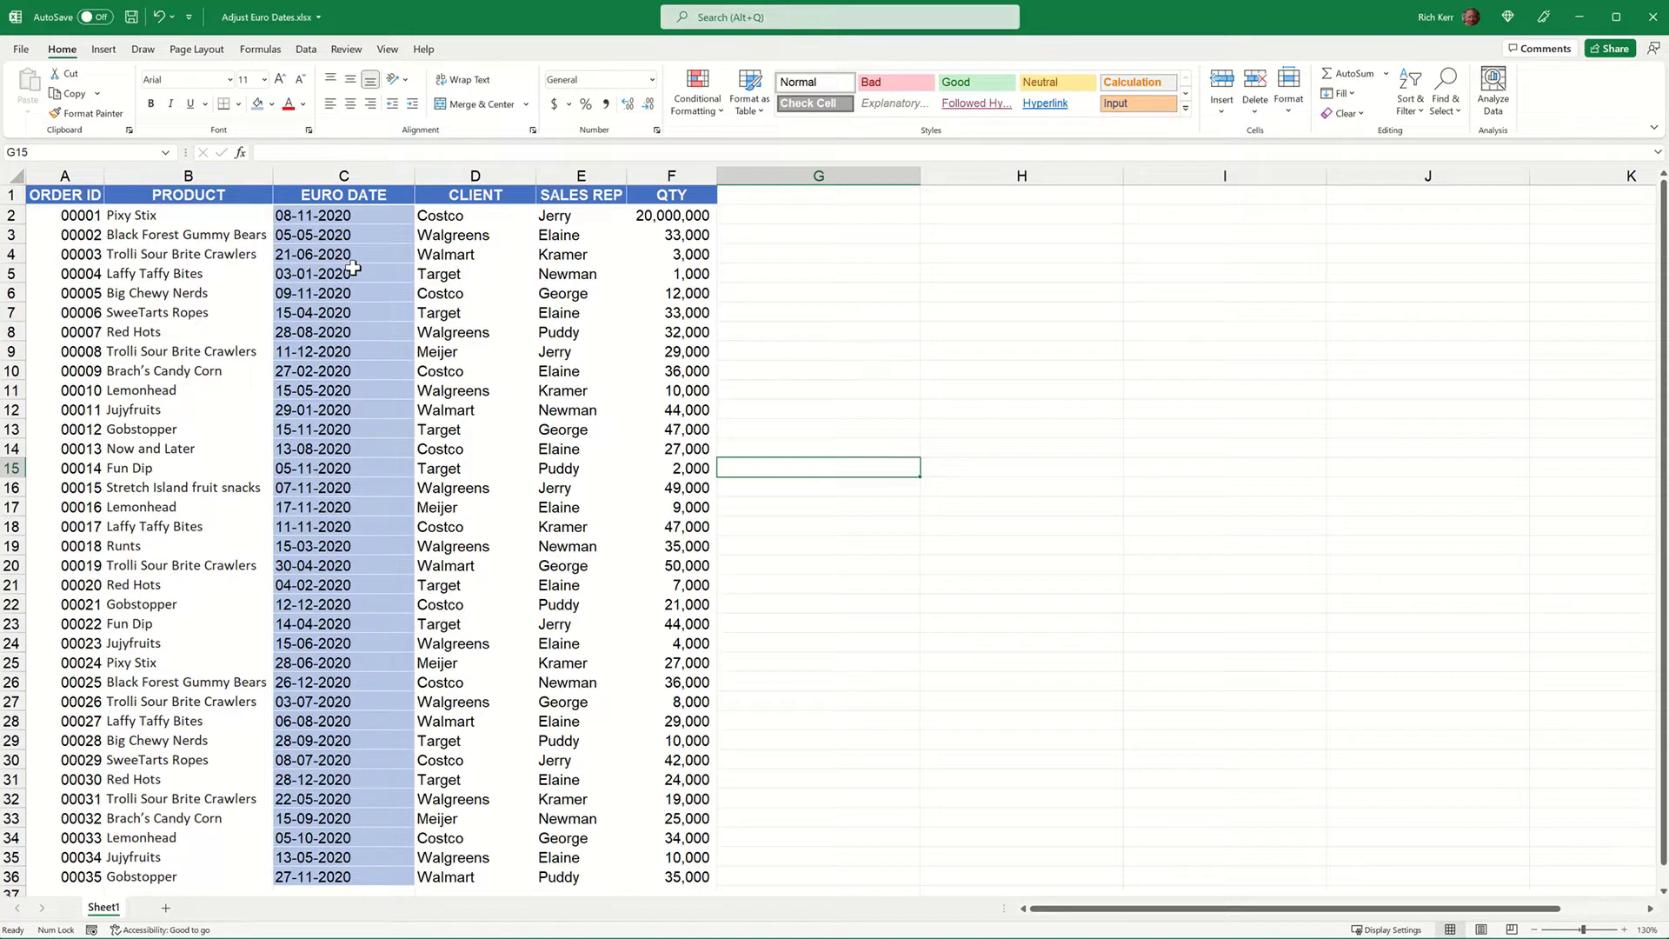
Apply a Date format to C2's Euro text date, see it unchanged, then revert to General
click(368, 240)
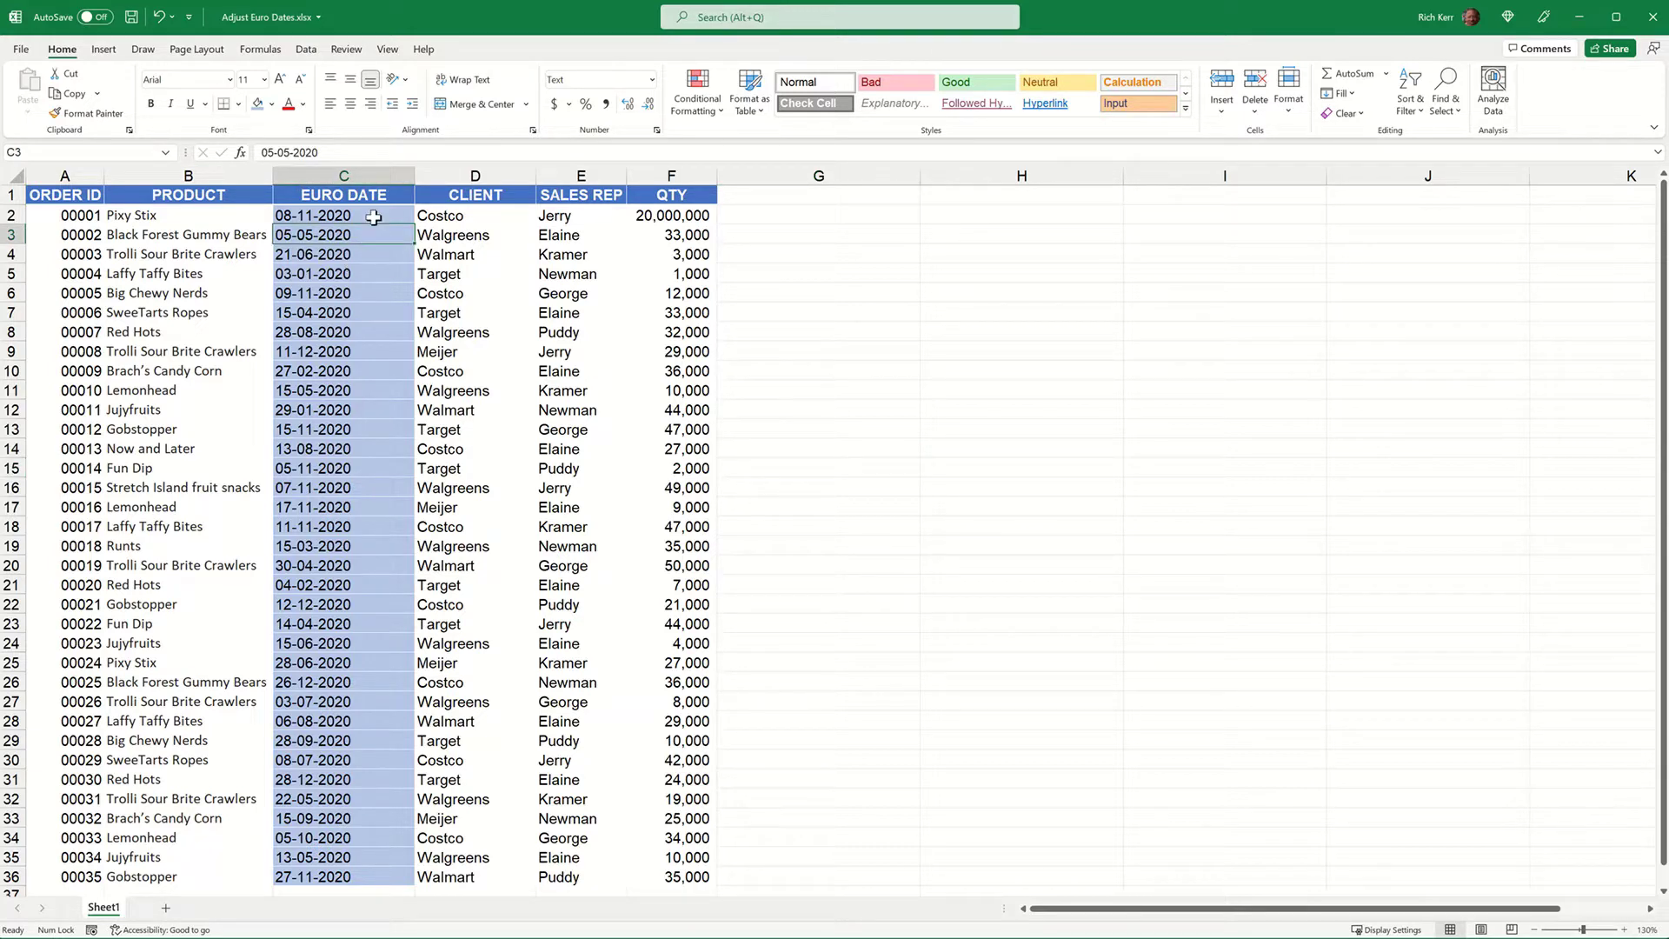
click(374, 217)
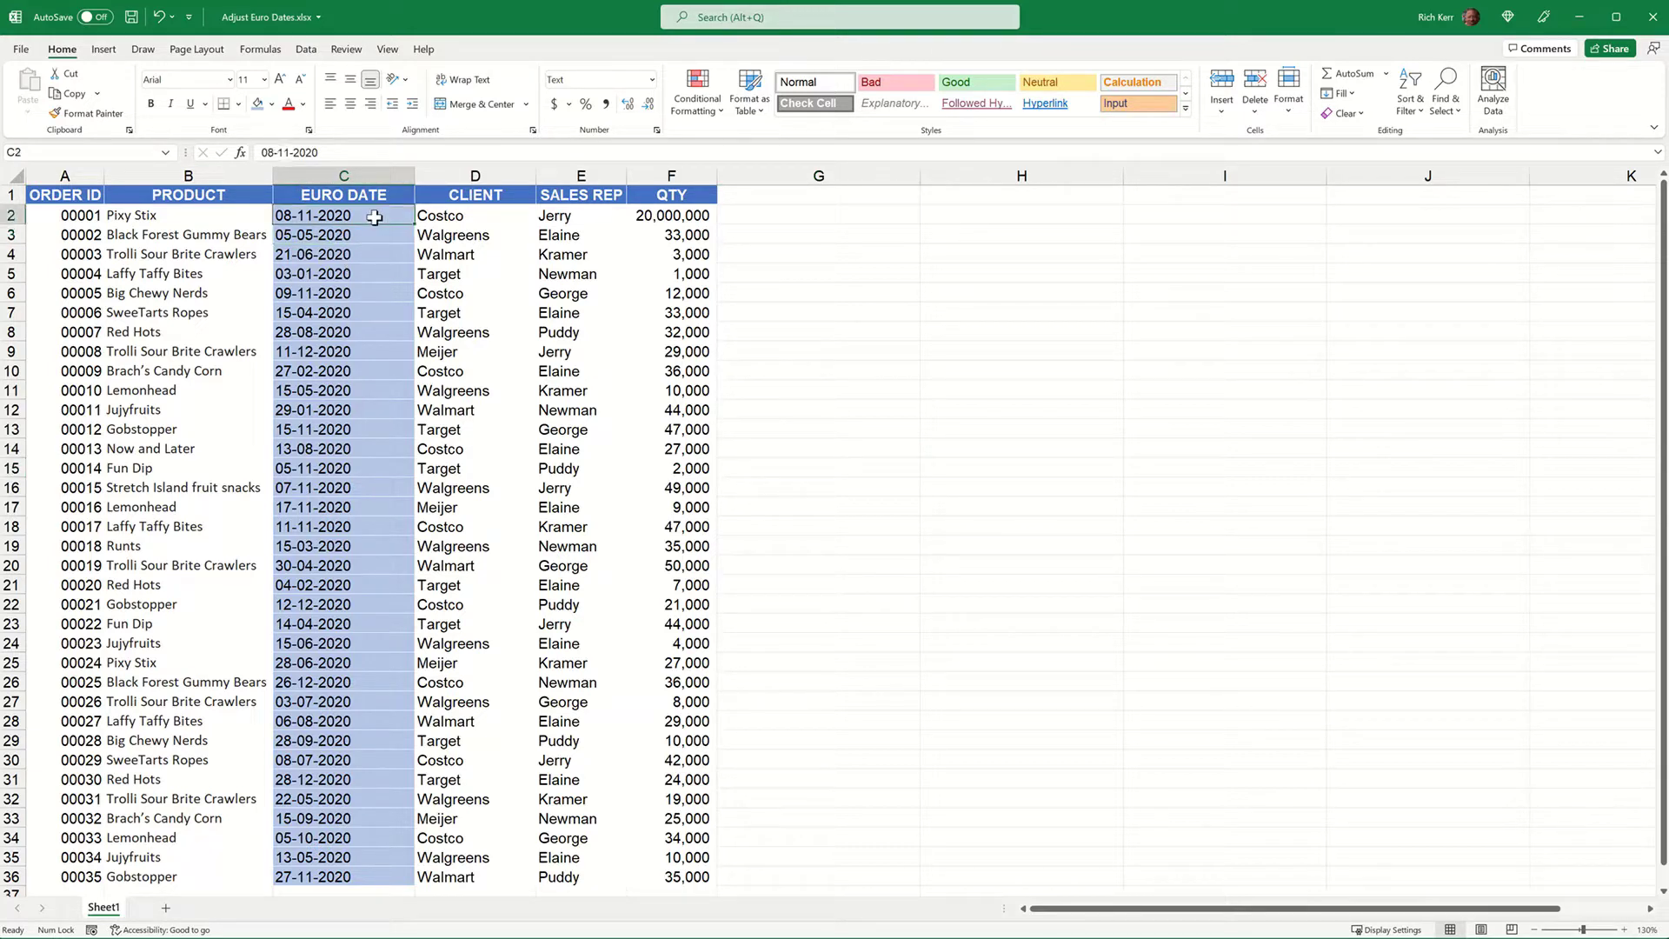
click(652, 80)
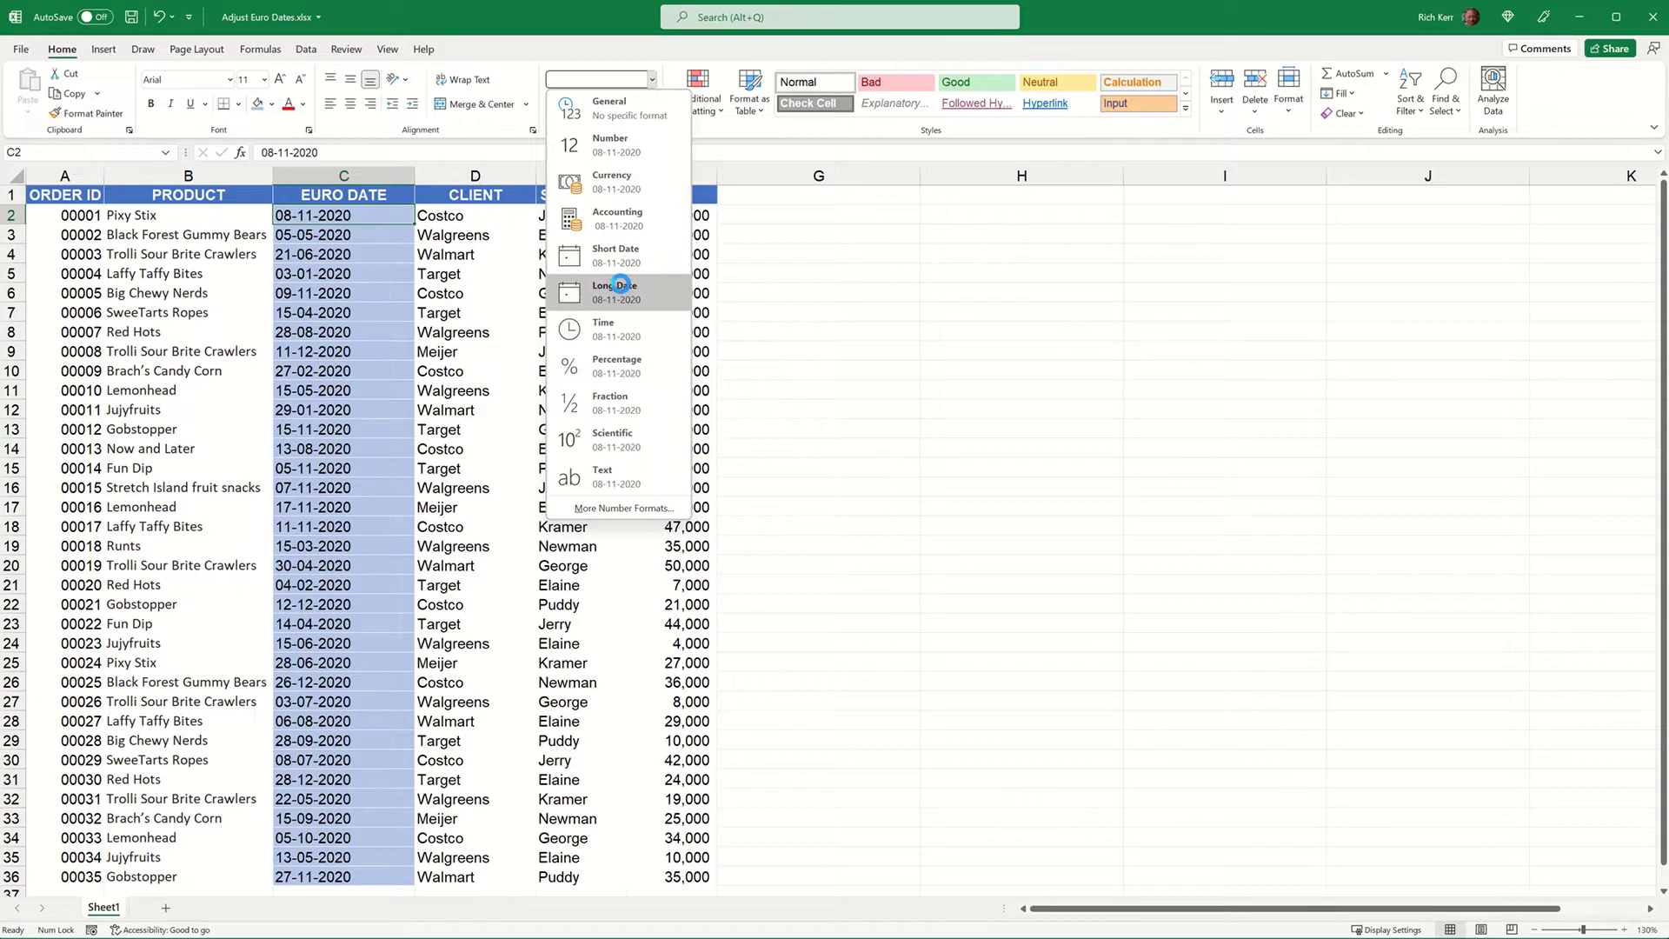
click(621, 284)
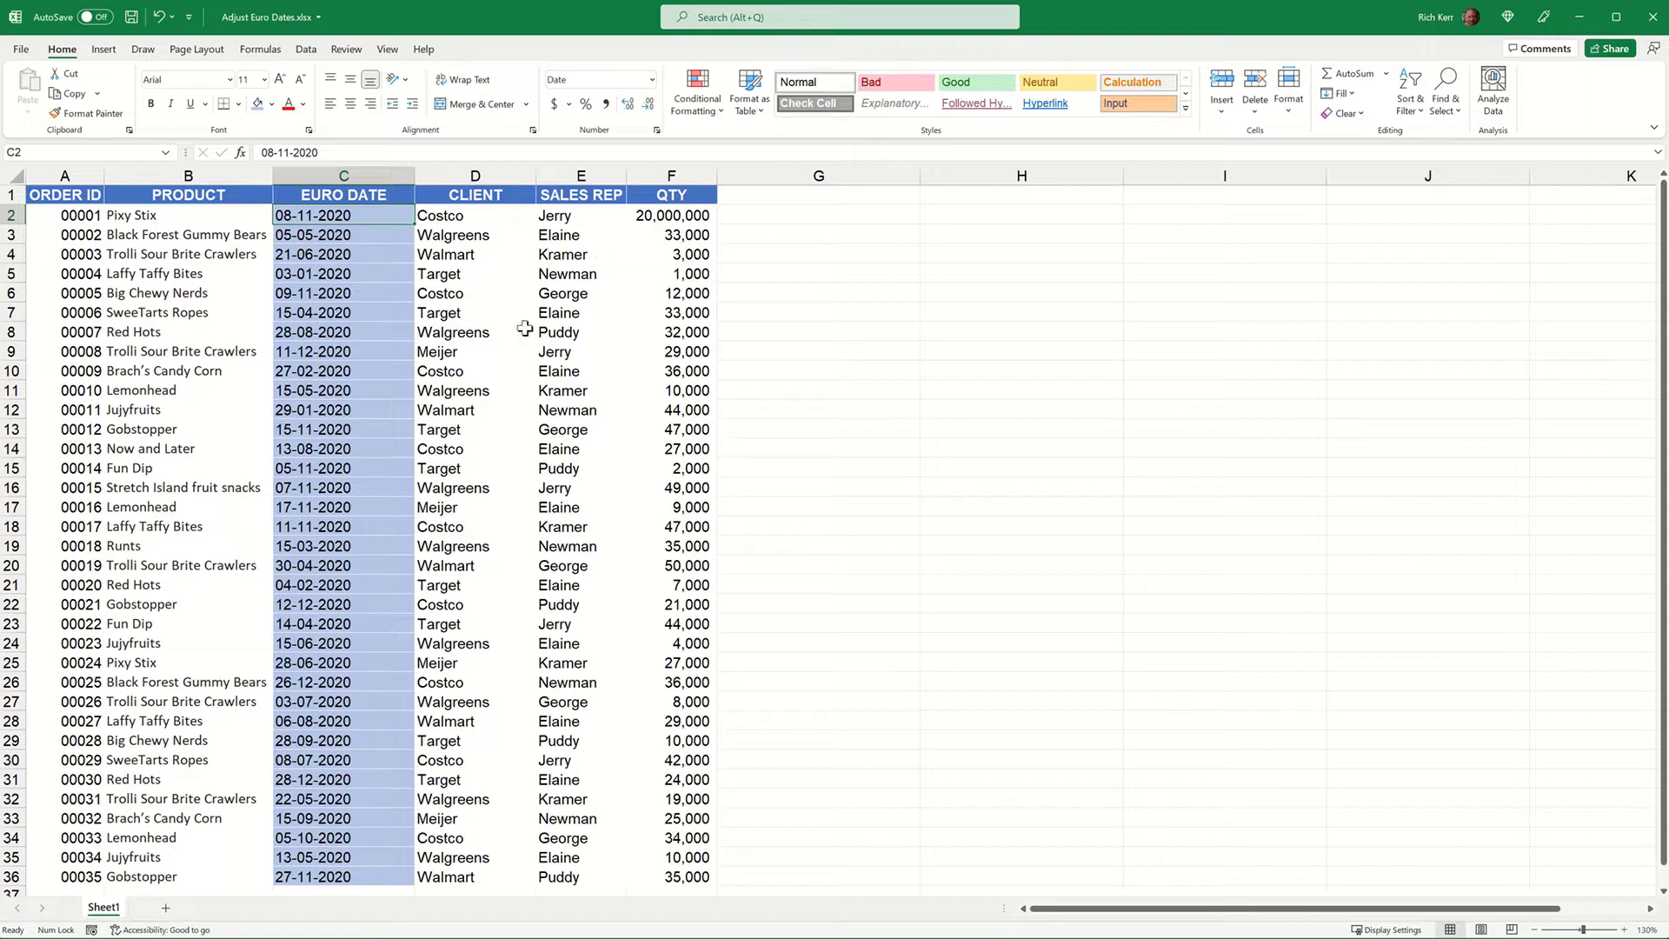
click(652, 80)
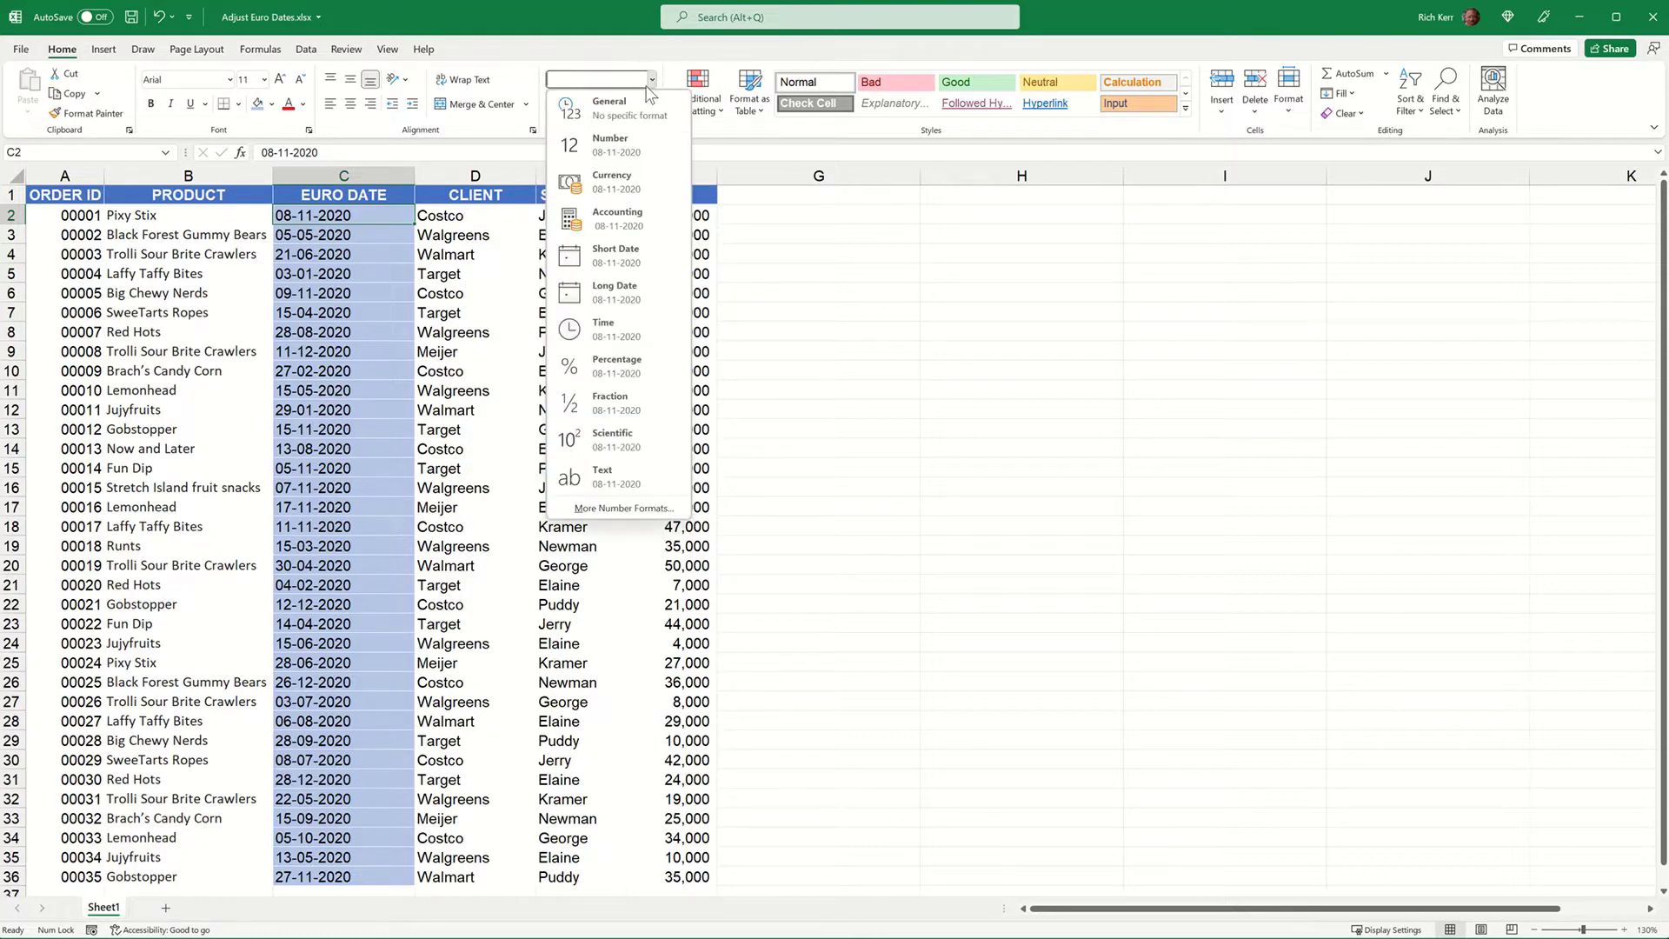
click(637, 107)
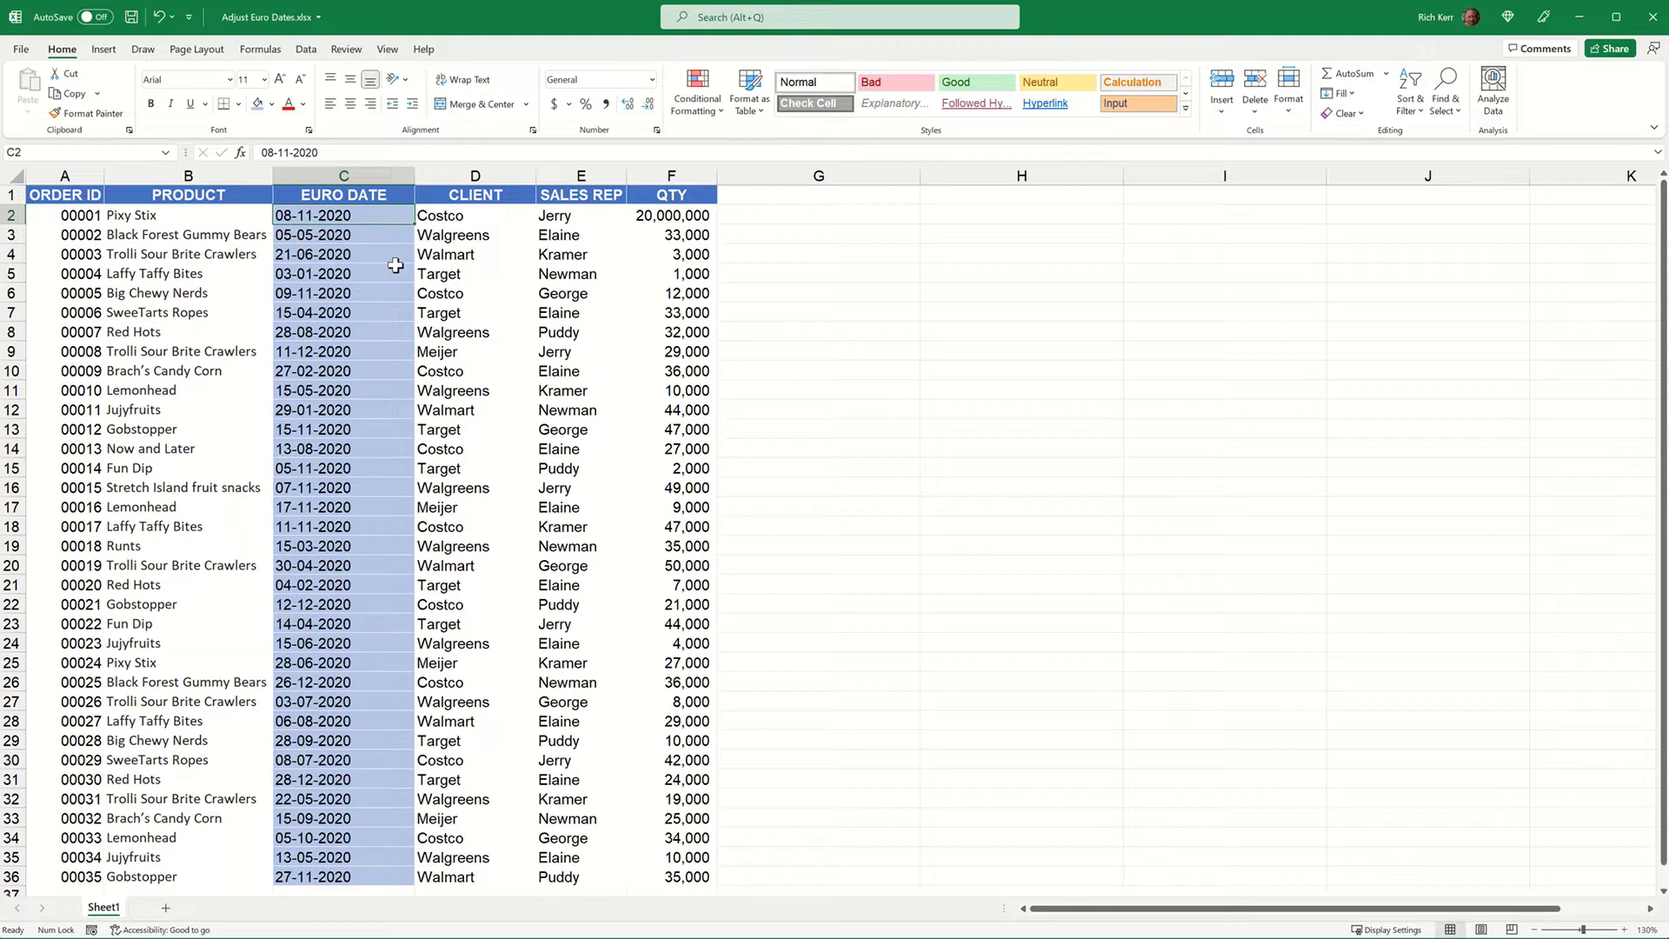
Insert a blank column D before CLIENT and give it the heading 'US DATE'
ctrl+click(459, 177)
right_click(461, 179)
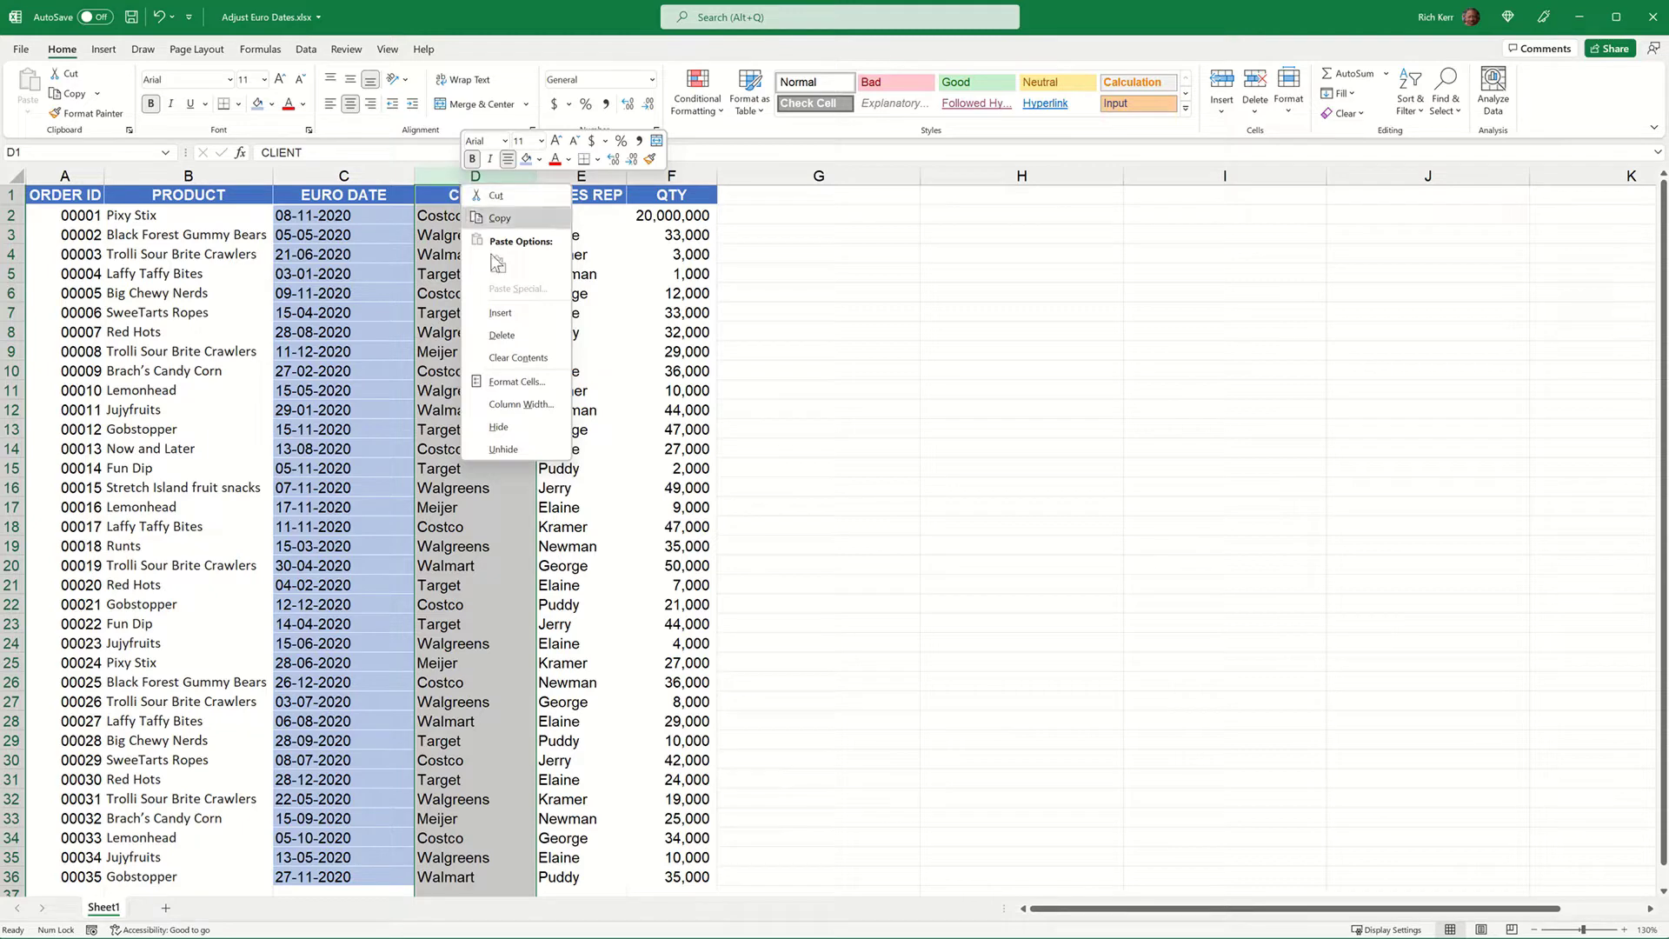
click(500, 311)
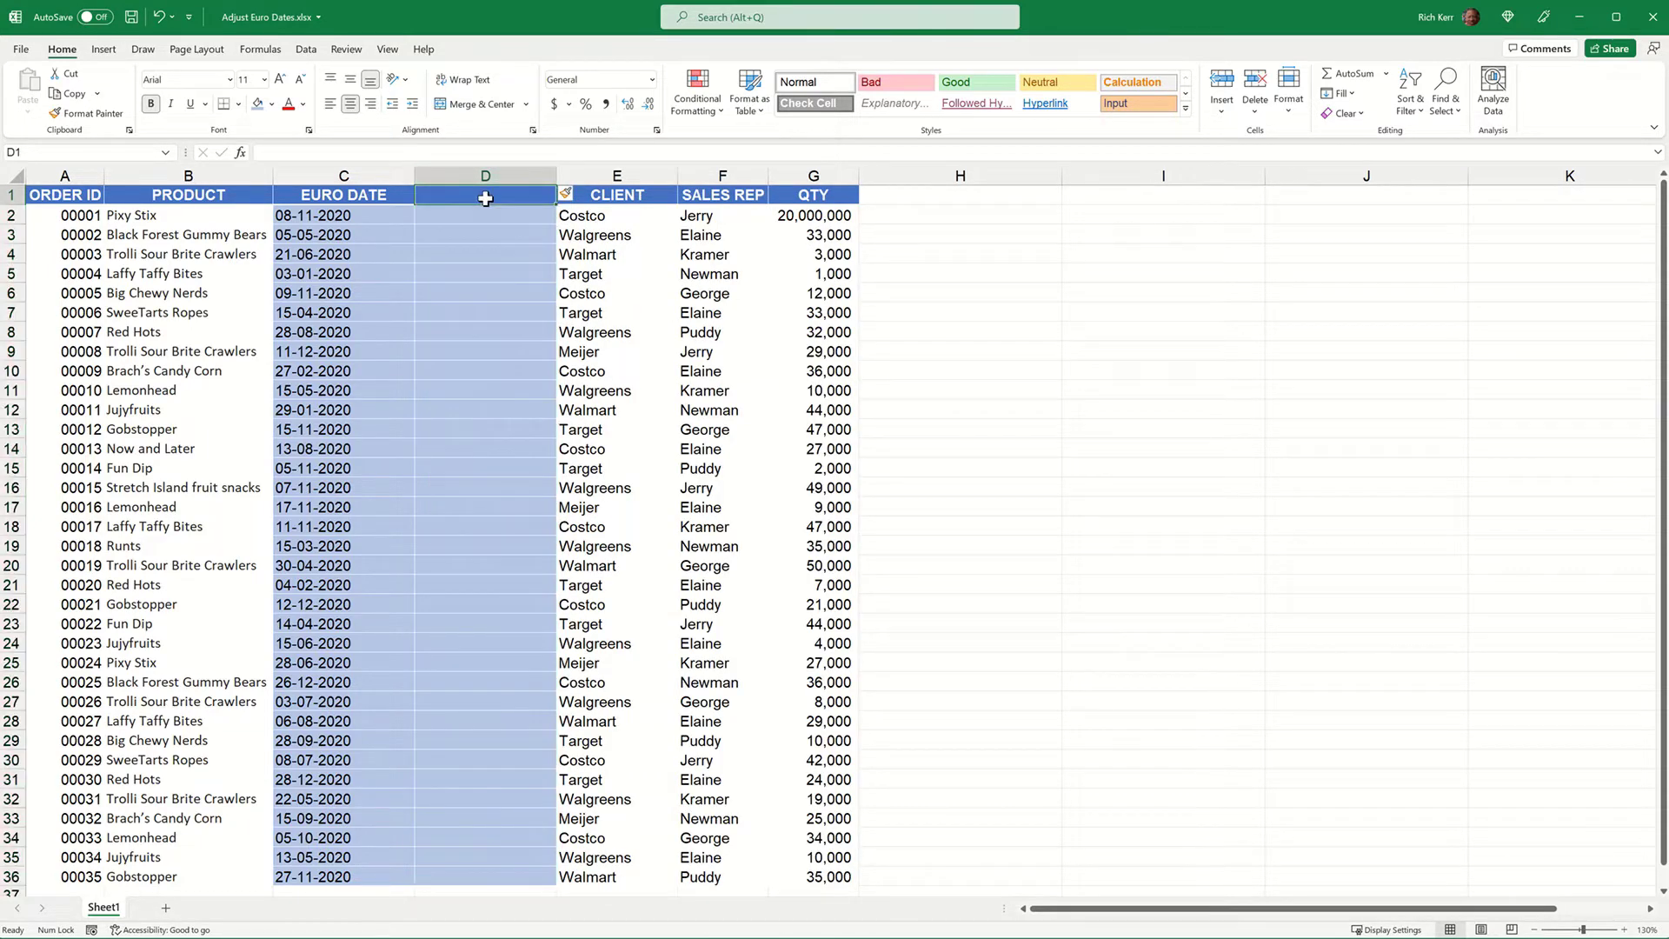
text(US)
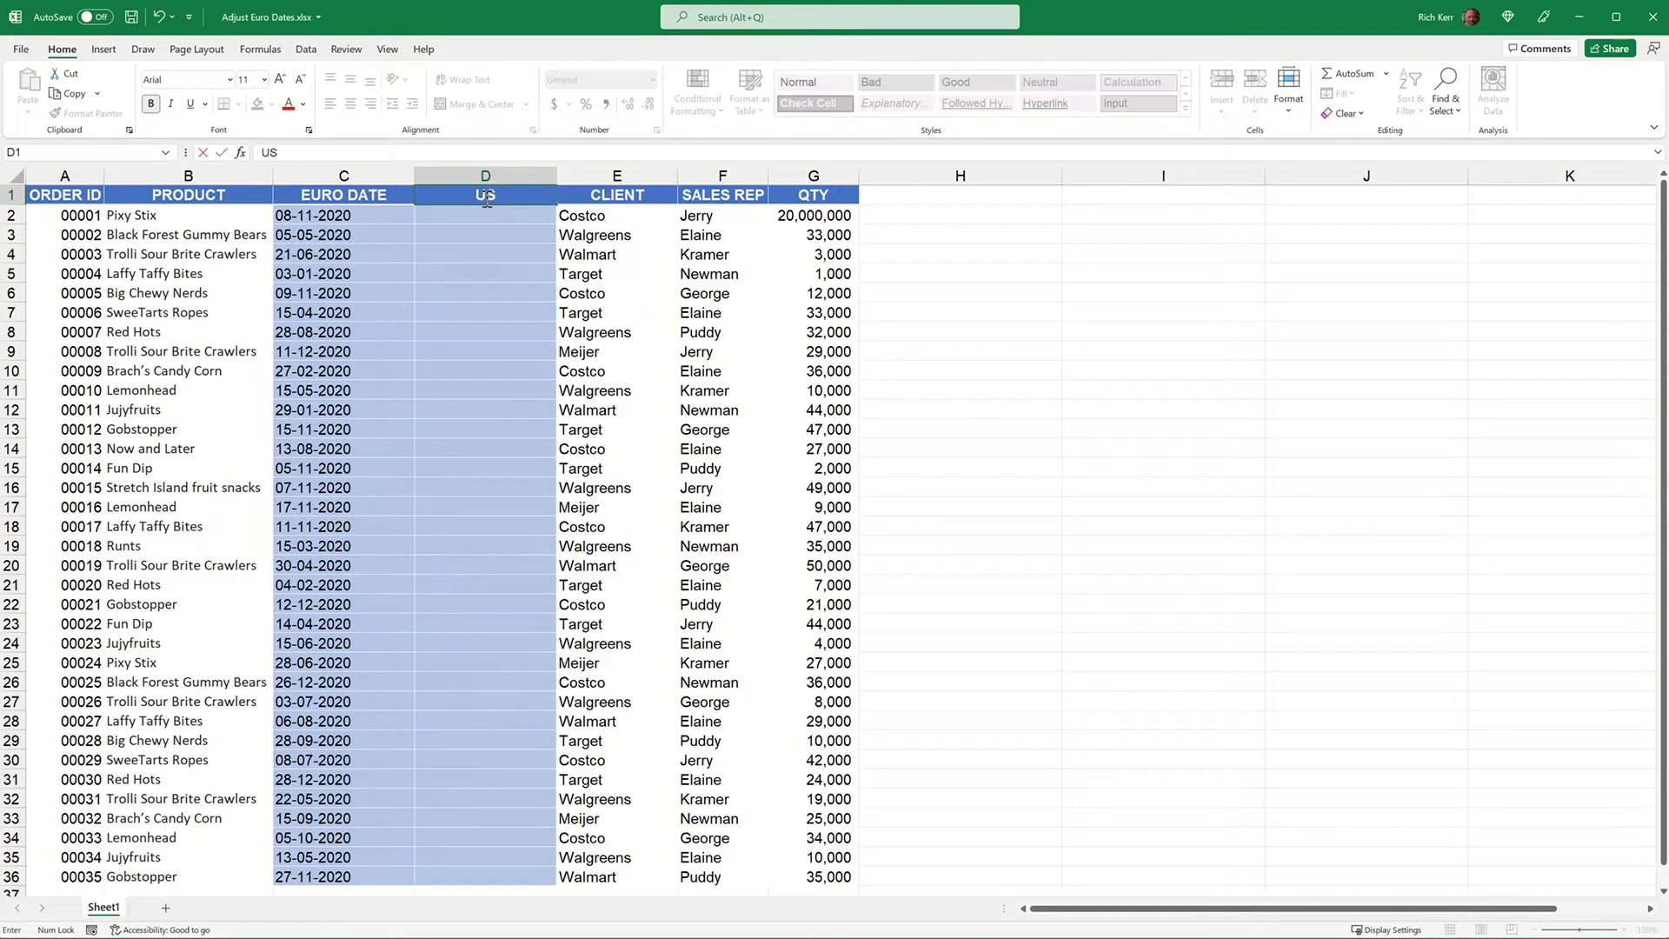
text( DATE)
key(Return)
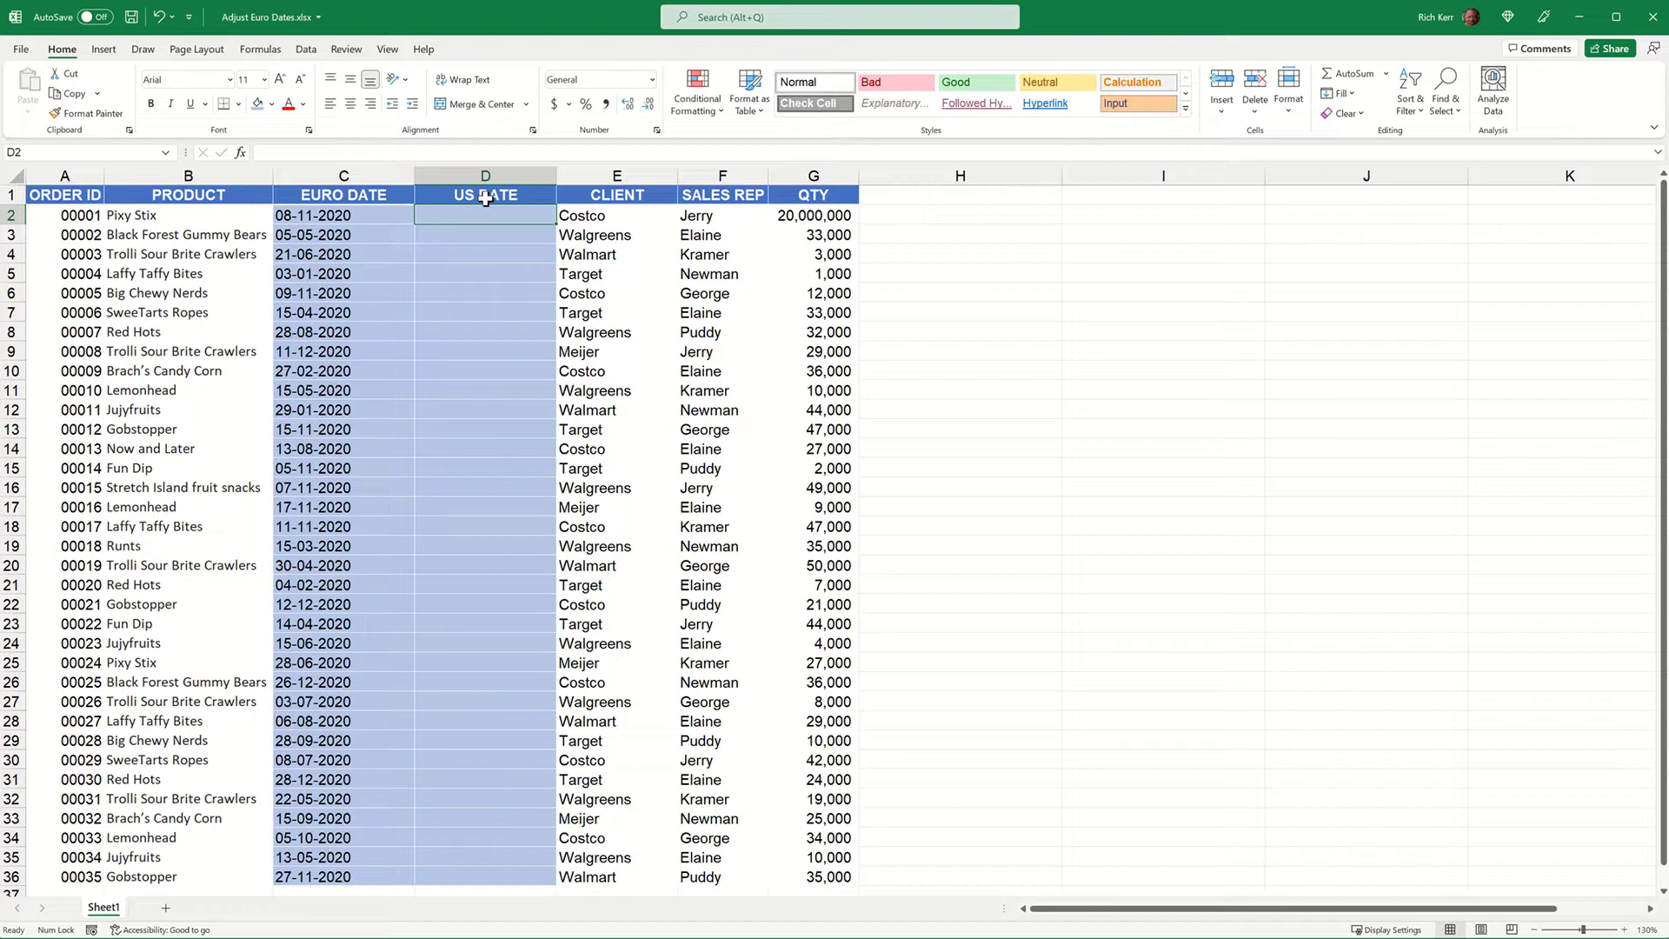
Start D2's formula as =DATE(RIGHT(C2,4) to take the year from C2
text(=)
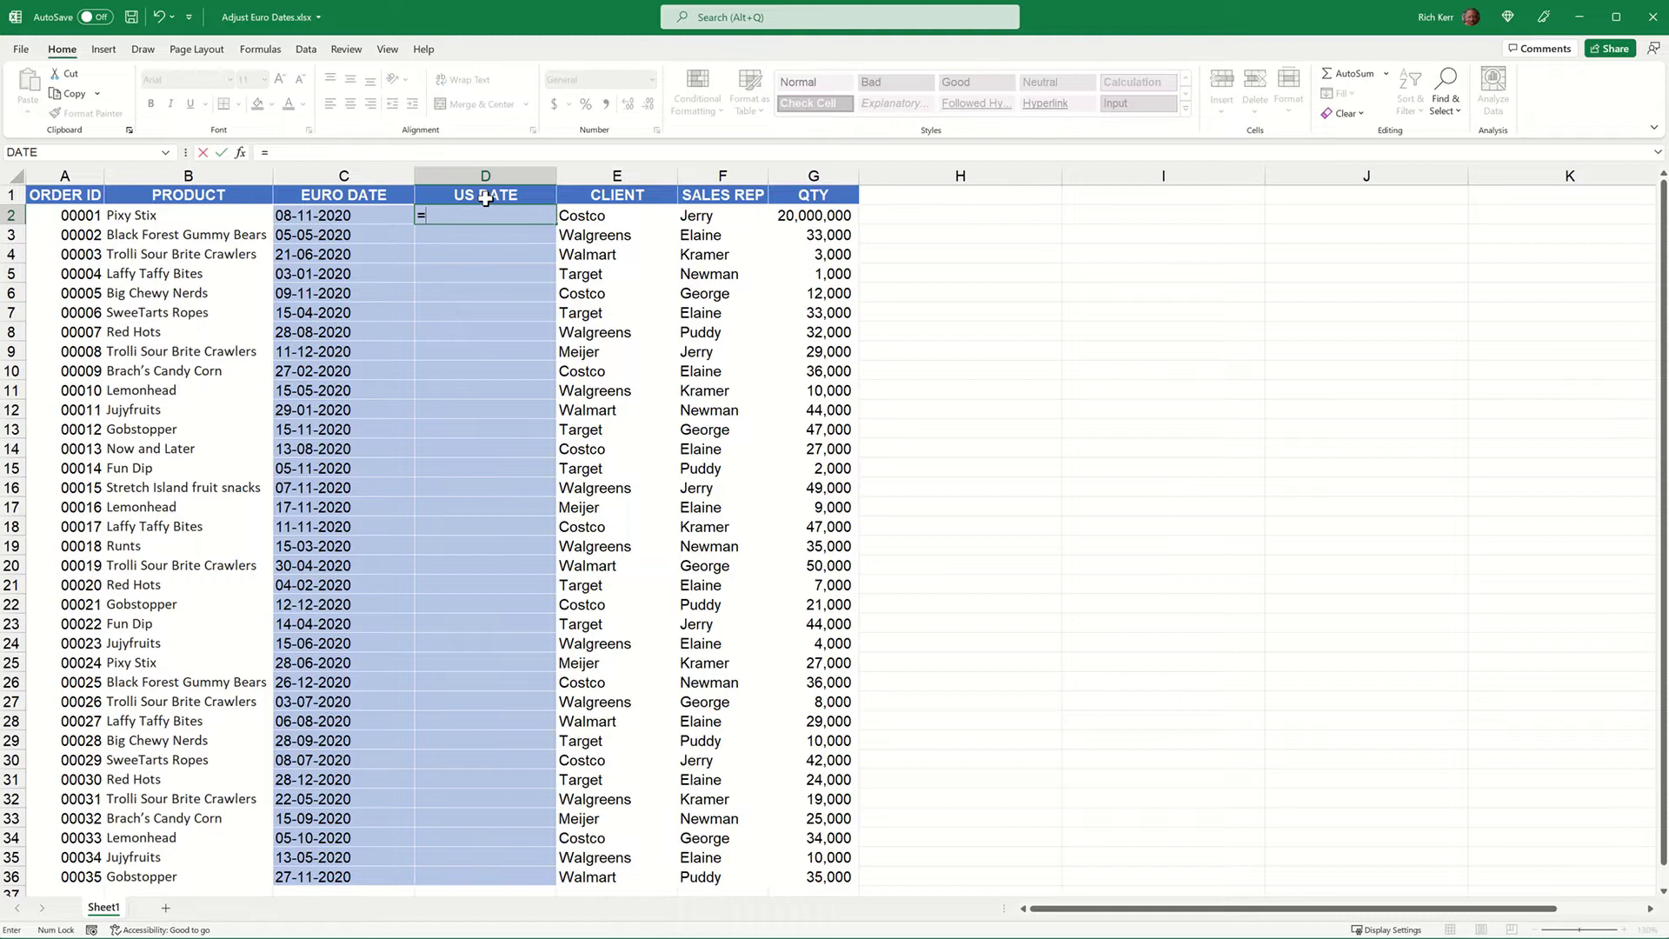
text(date)
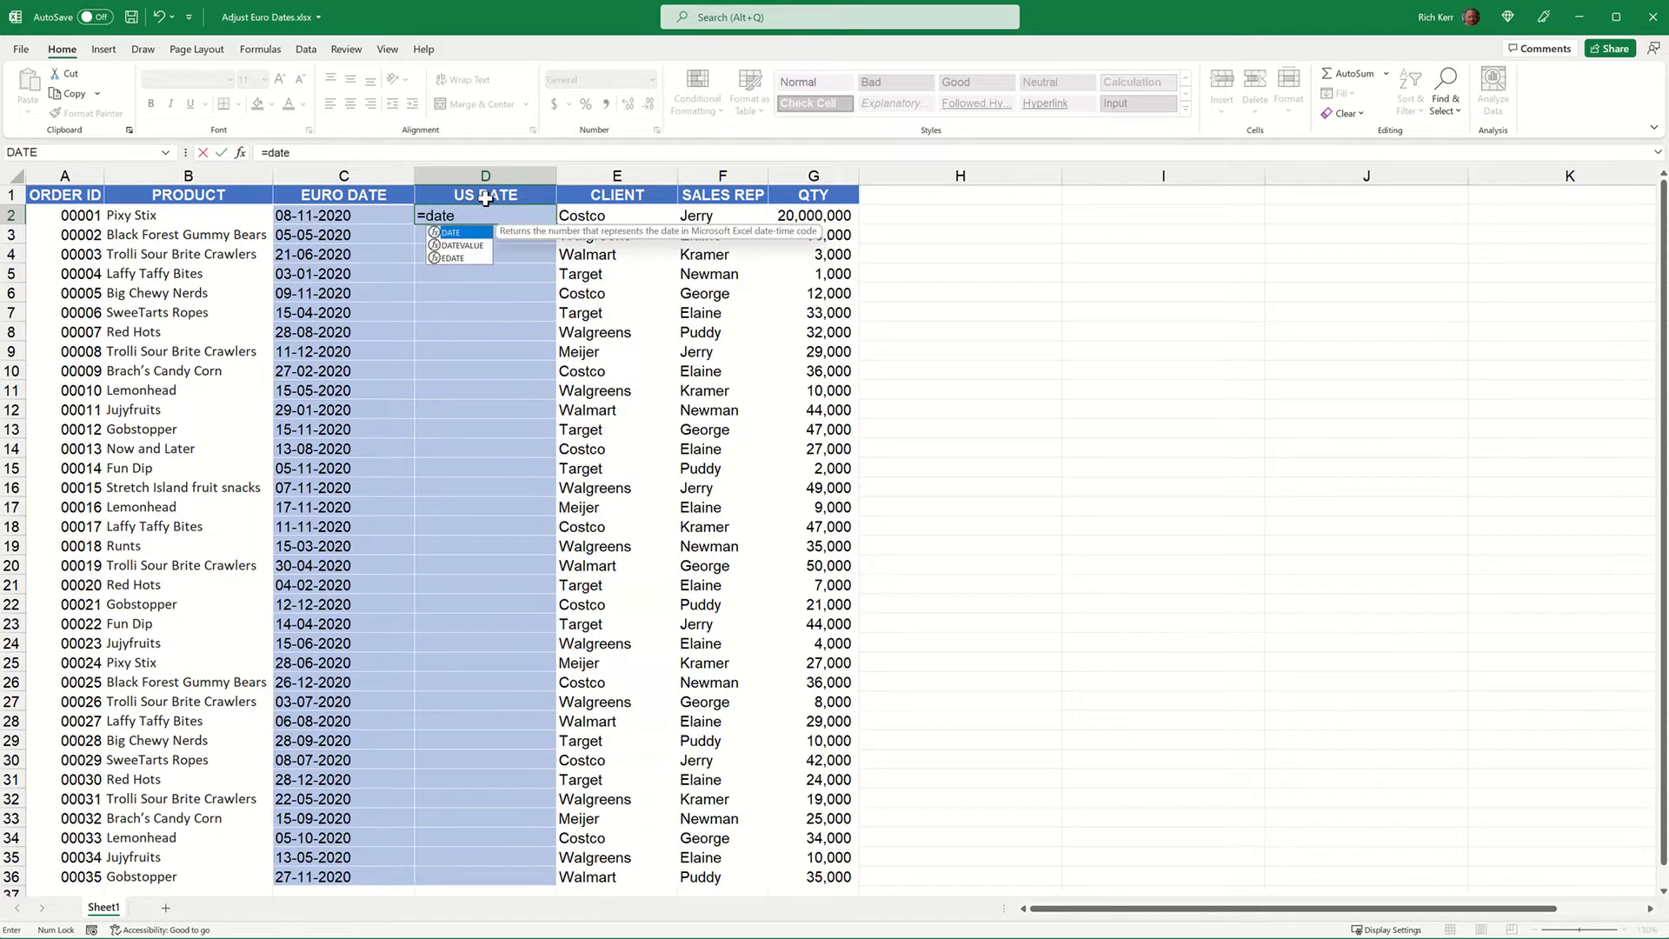
text(()
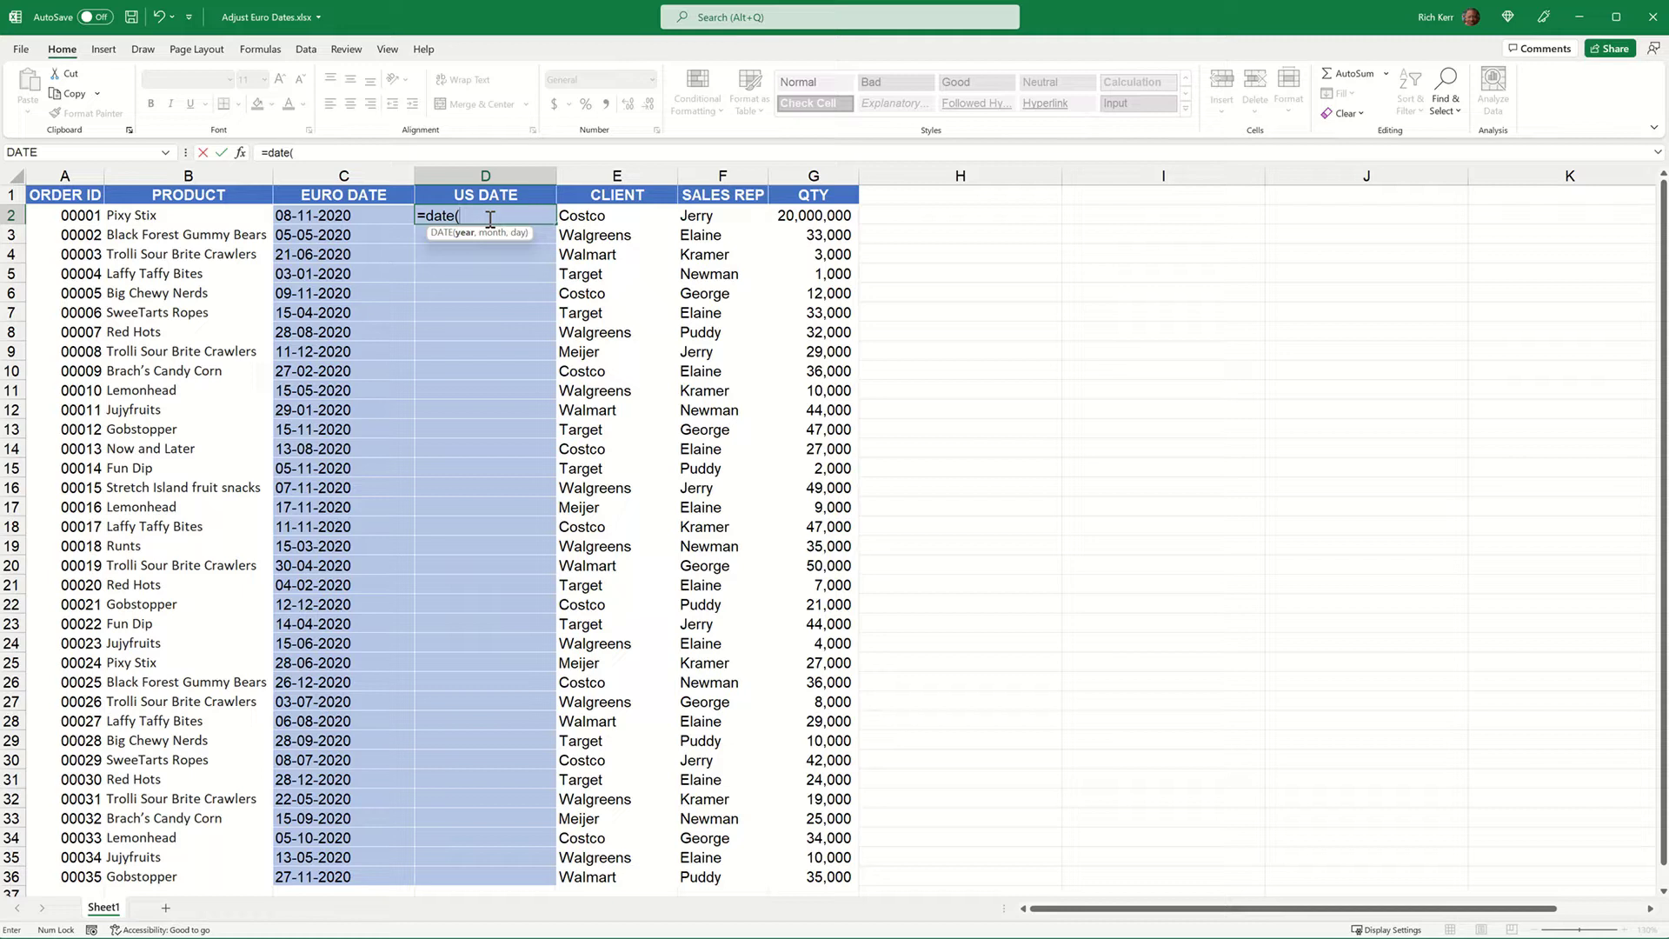
text(ri)
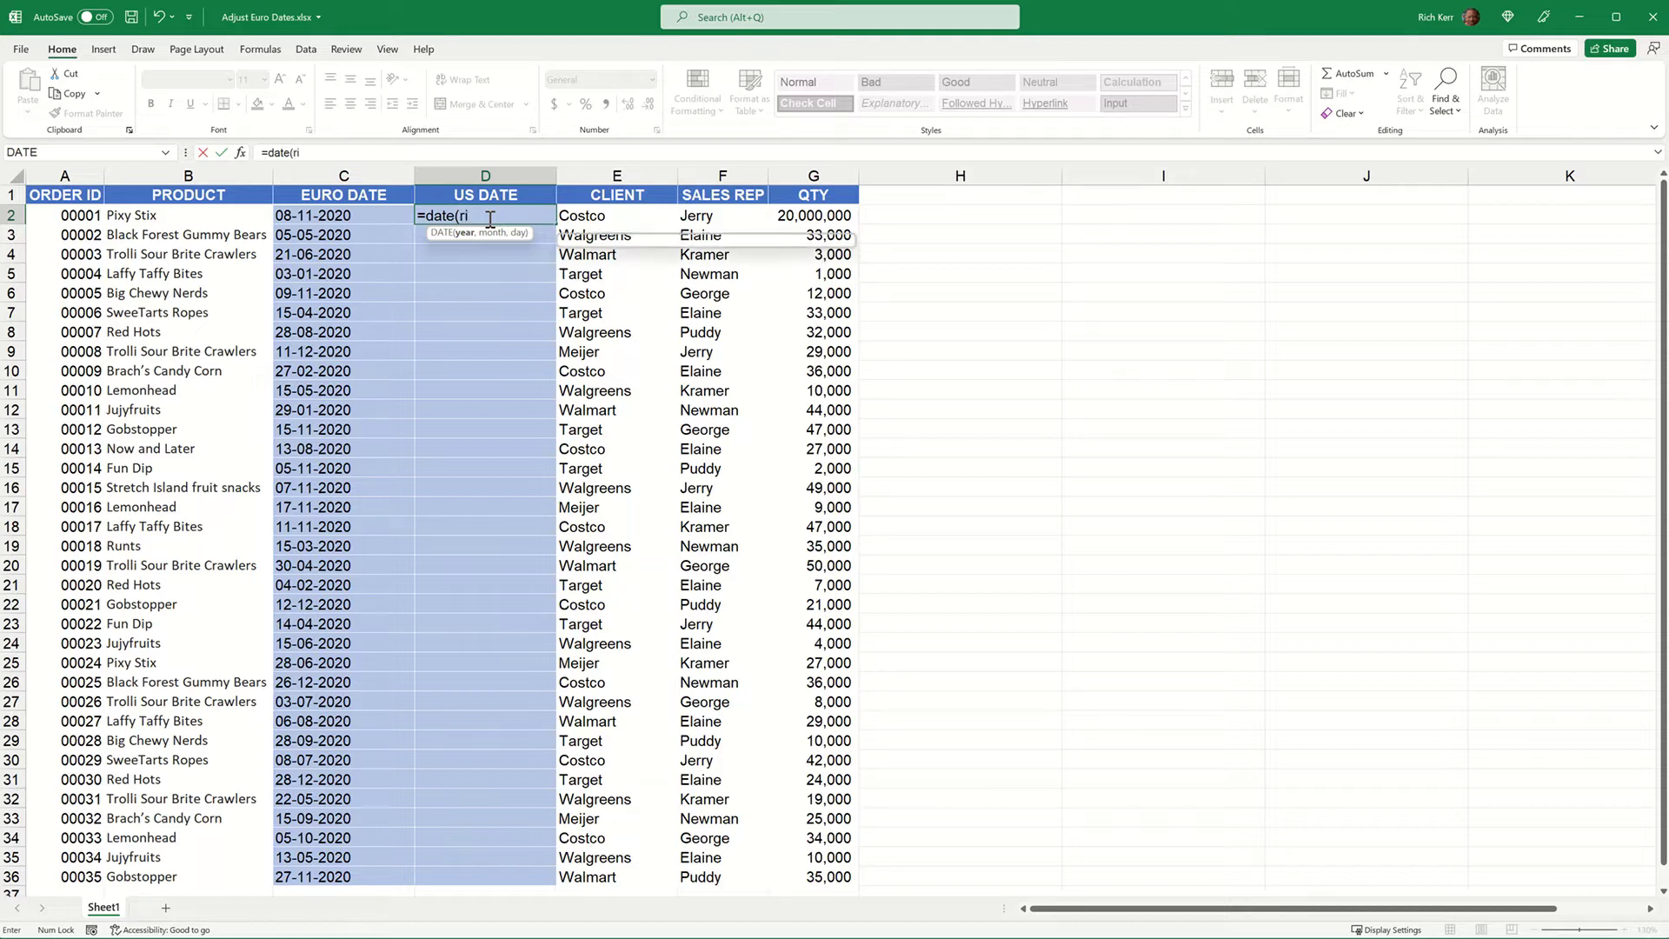
text(ght()
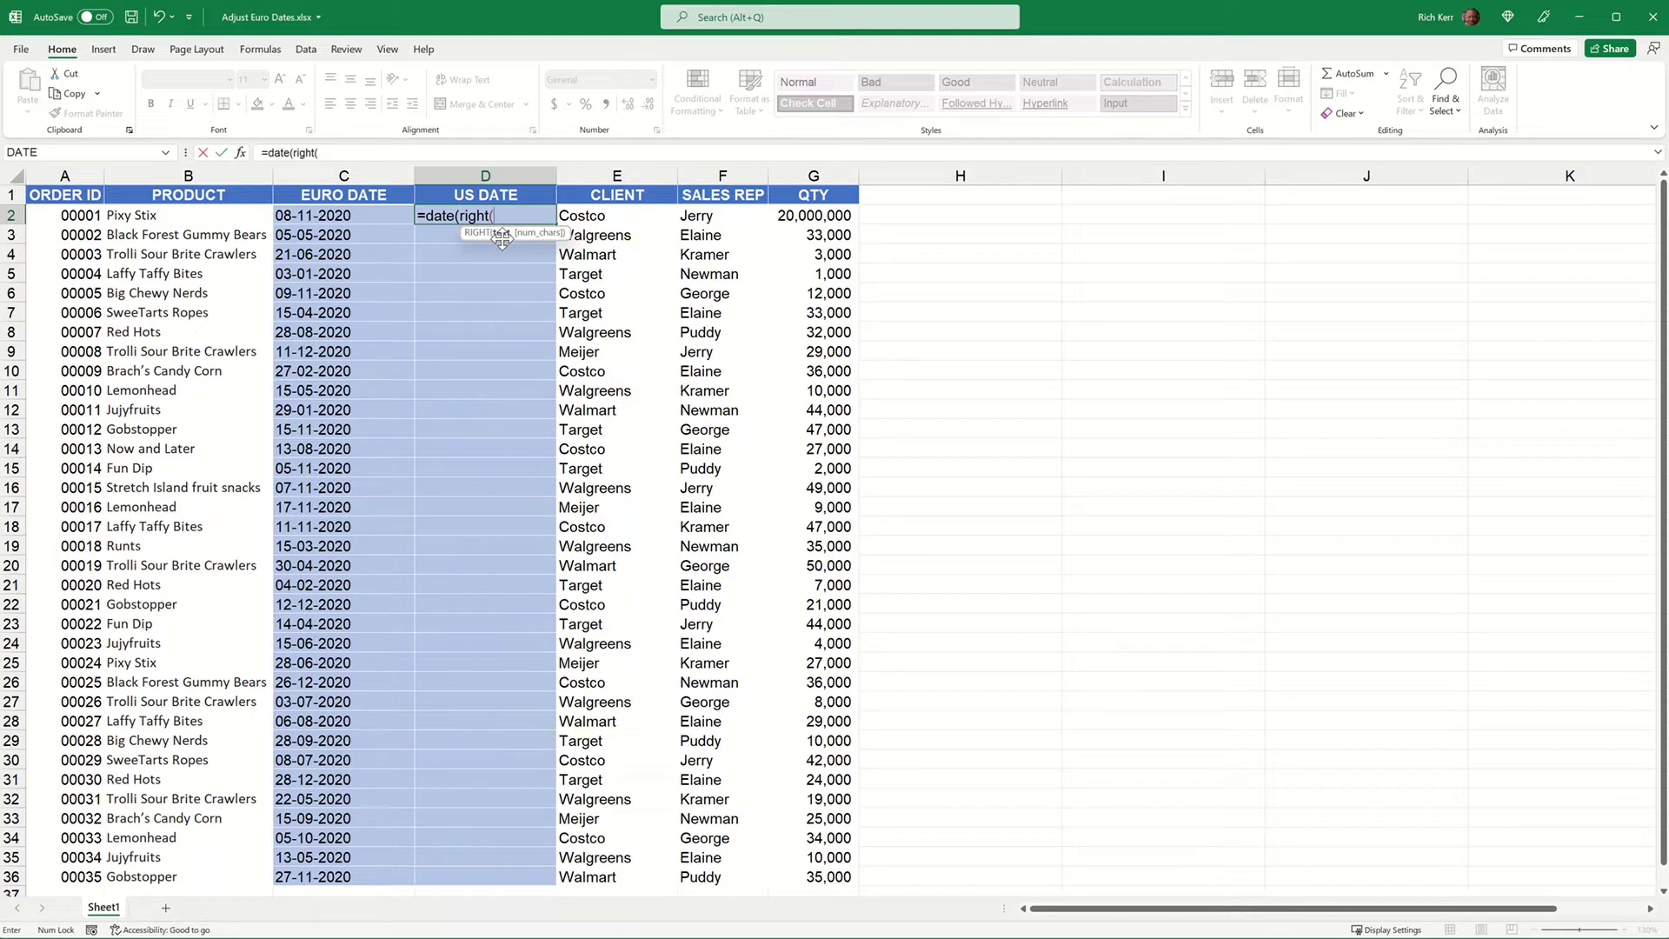
click(378, 218)
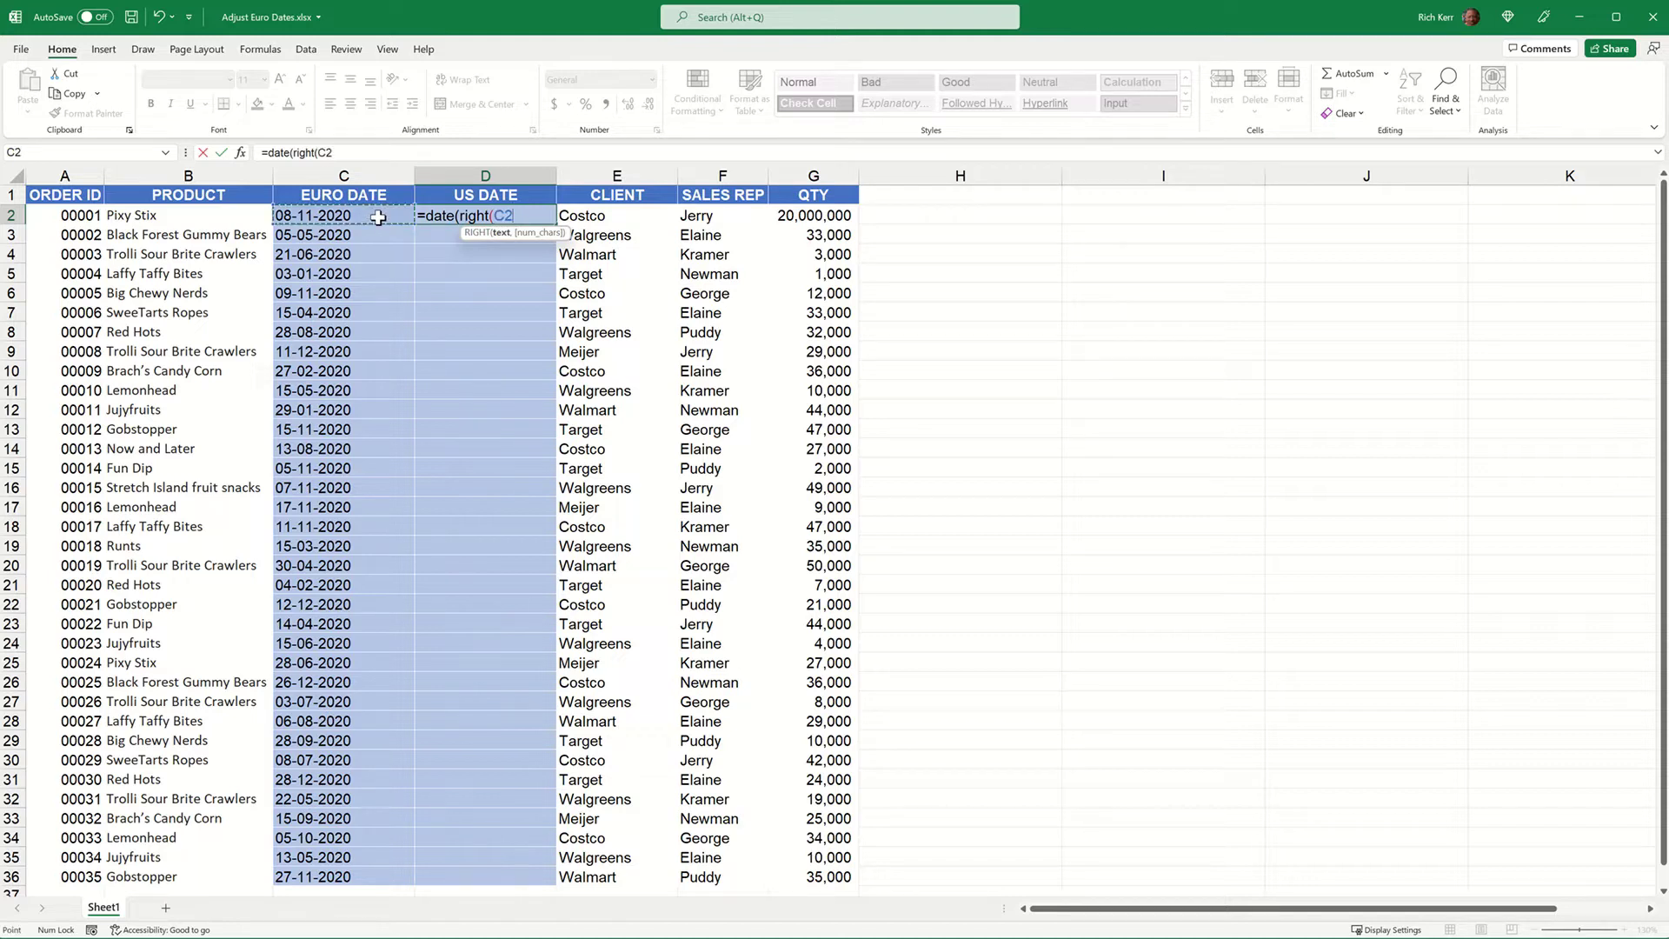
text(,)
text(4))
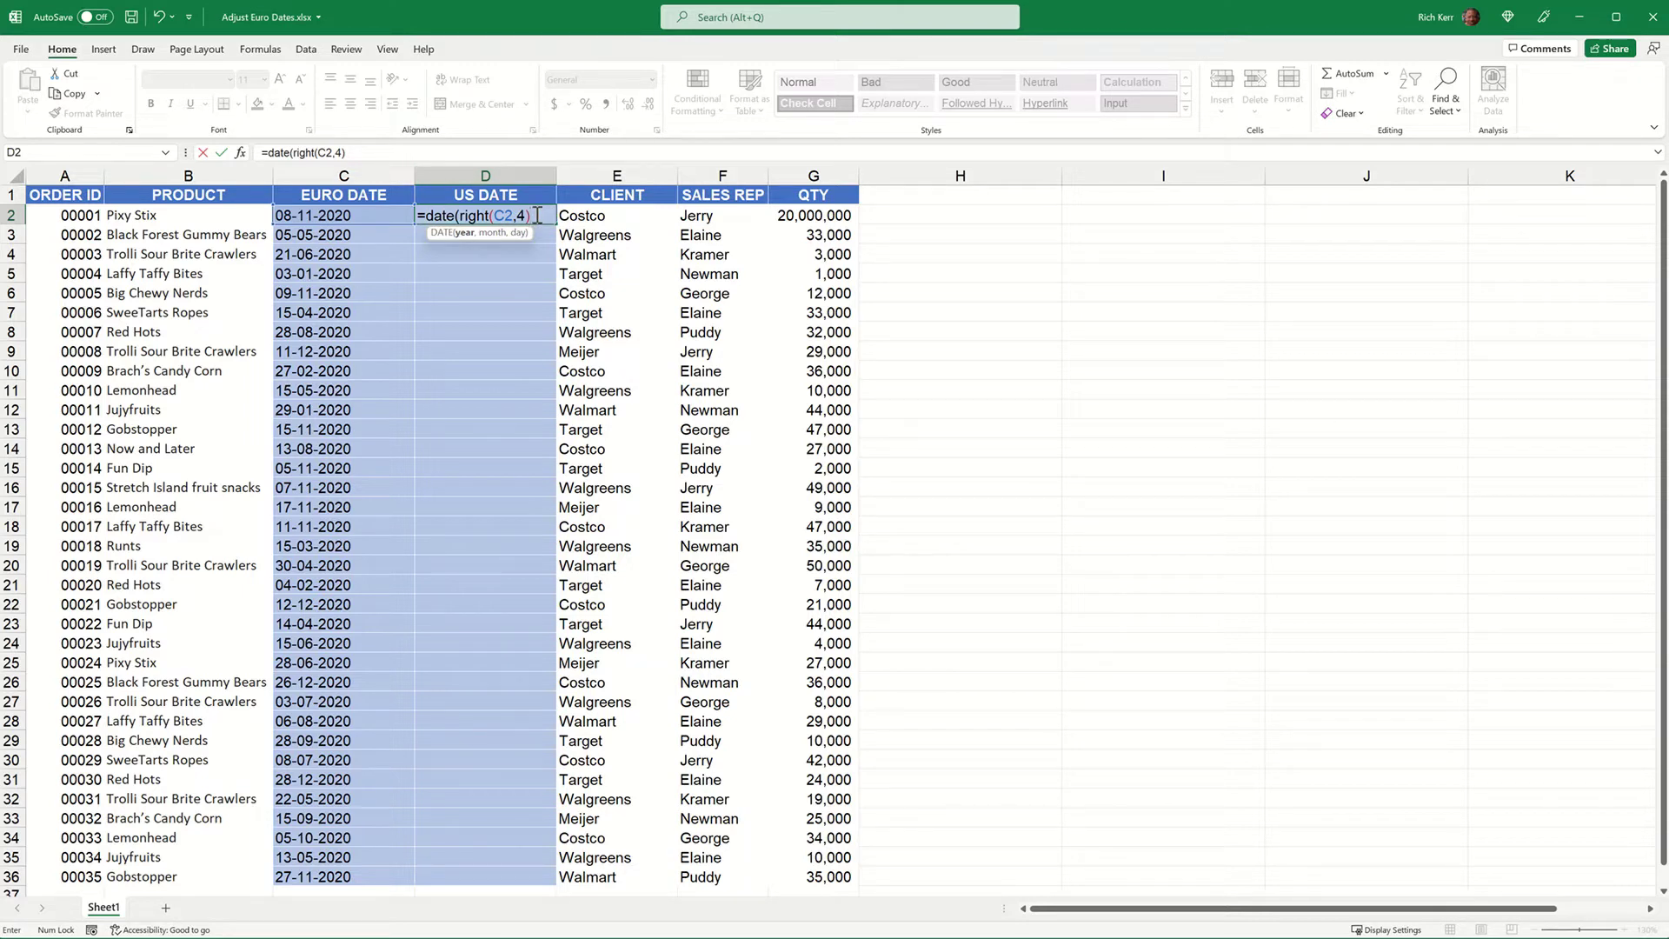
Add MID(C2,4,2) as the month argument of D2's DATE formula
text(,)
text(mid)
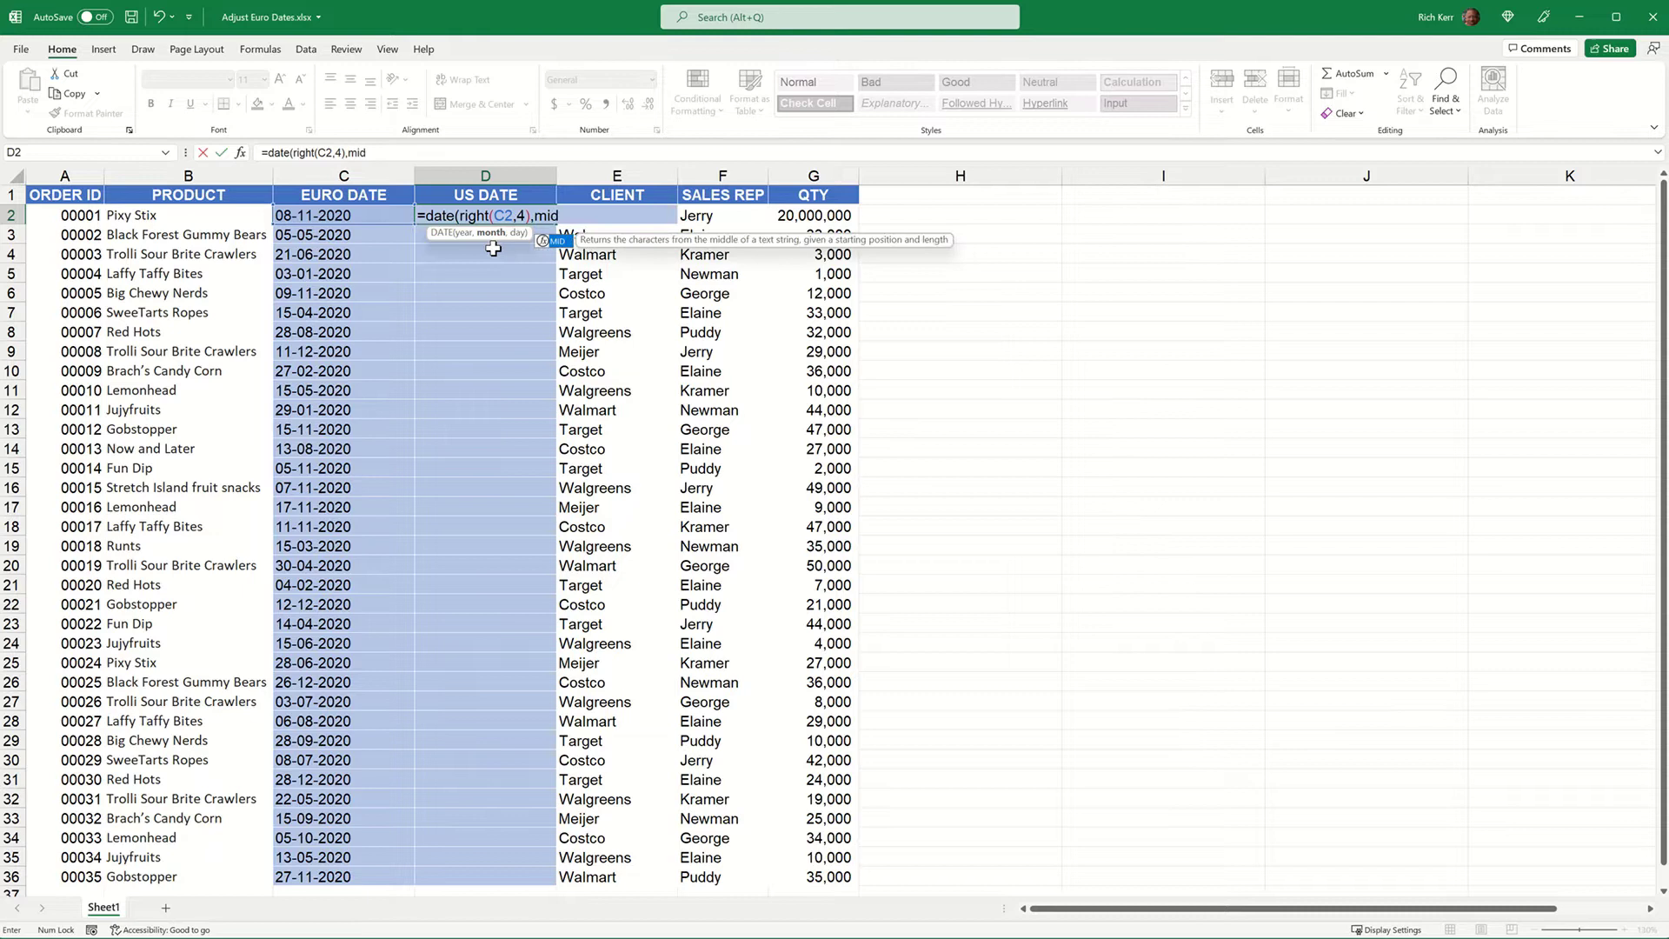
text(()
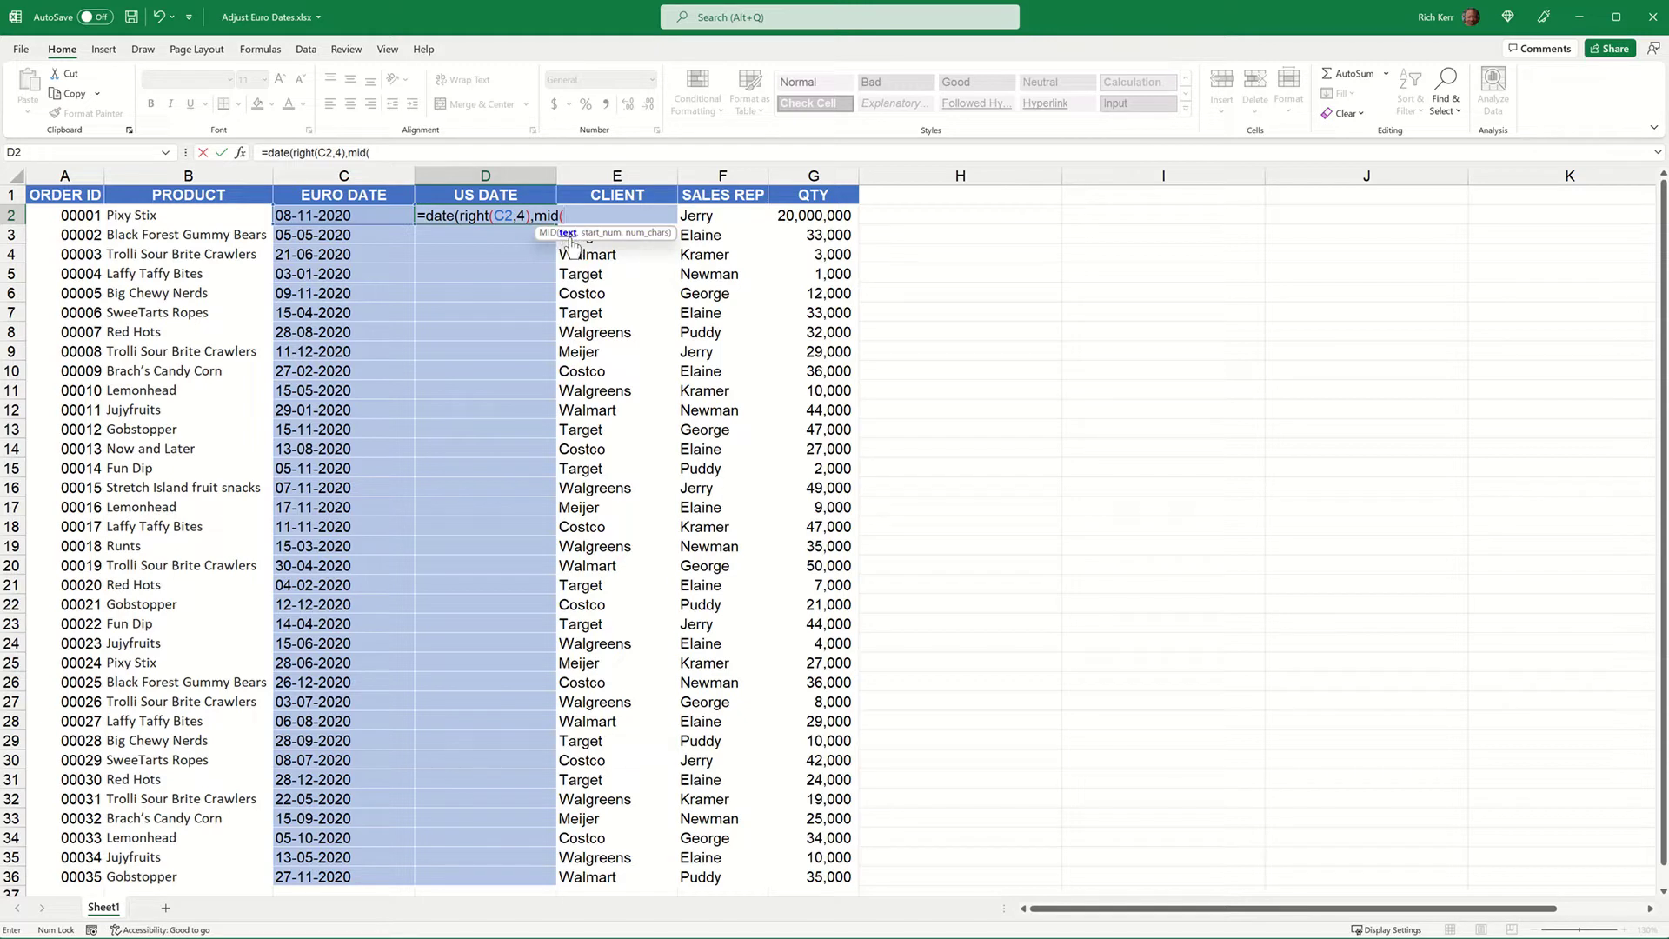
click(387, 217)
text(,)
text(,4,2)
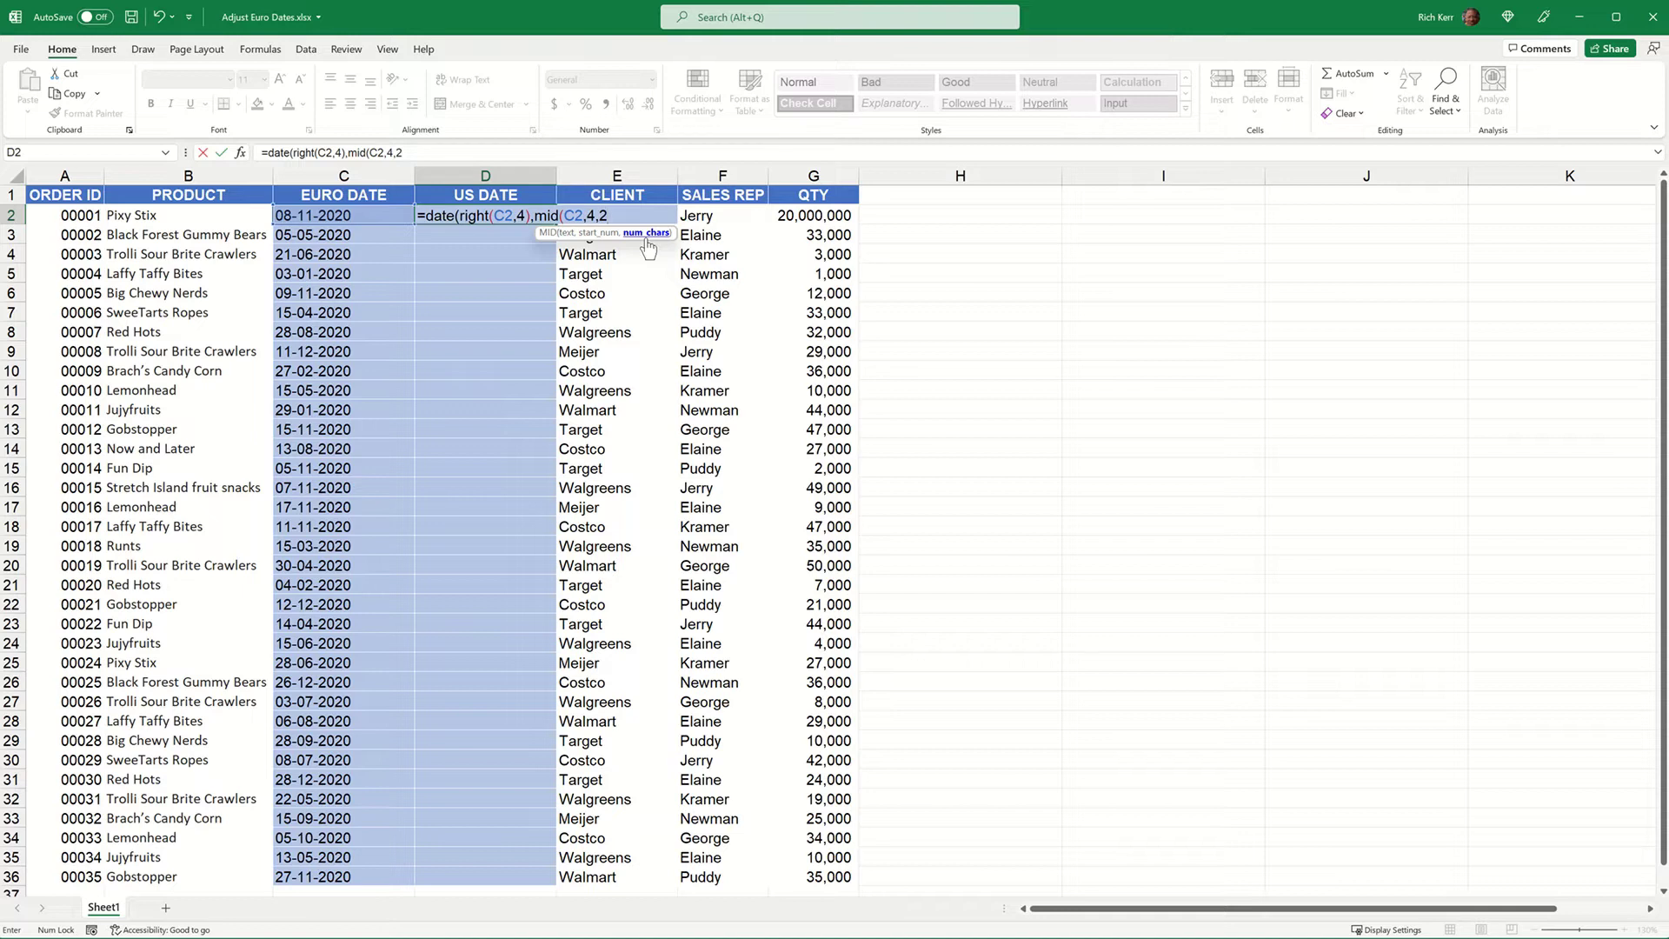
text())
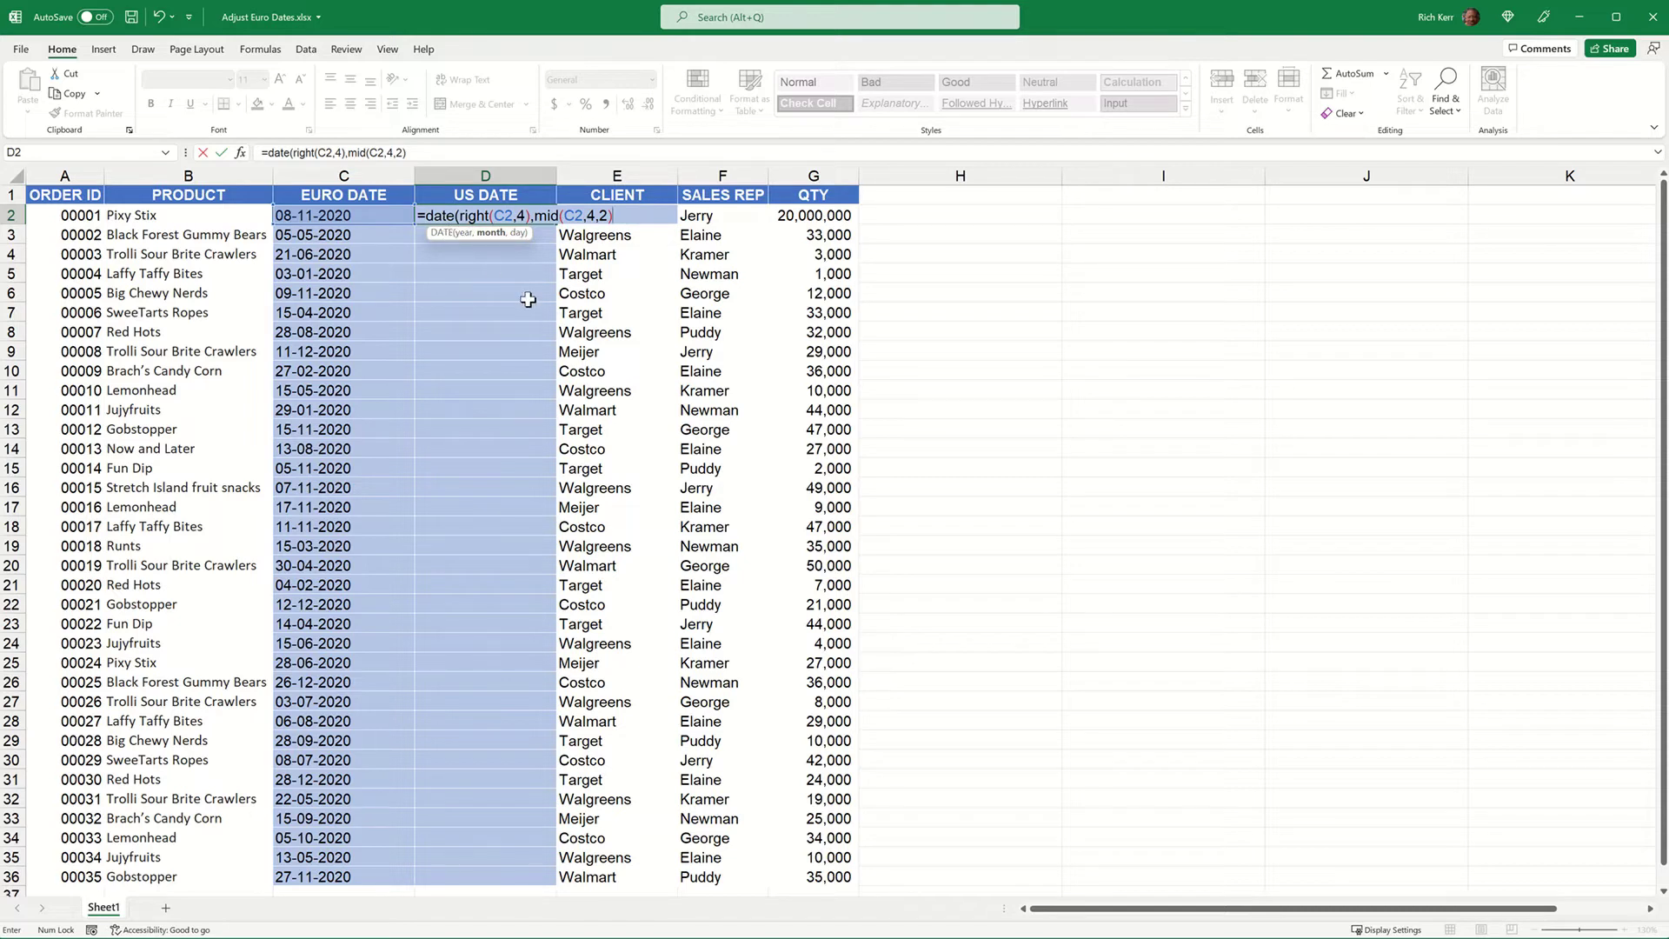
Finish D2's DATE formula with LEFT(C2,2) as the day, giving 11/8/2020
text(,)
text(lef)
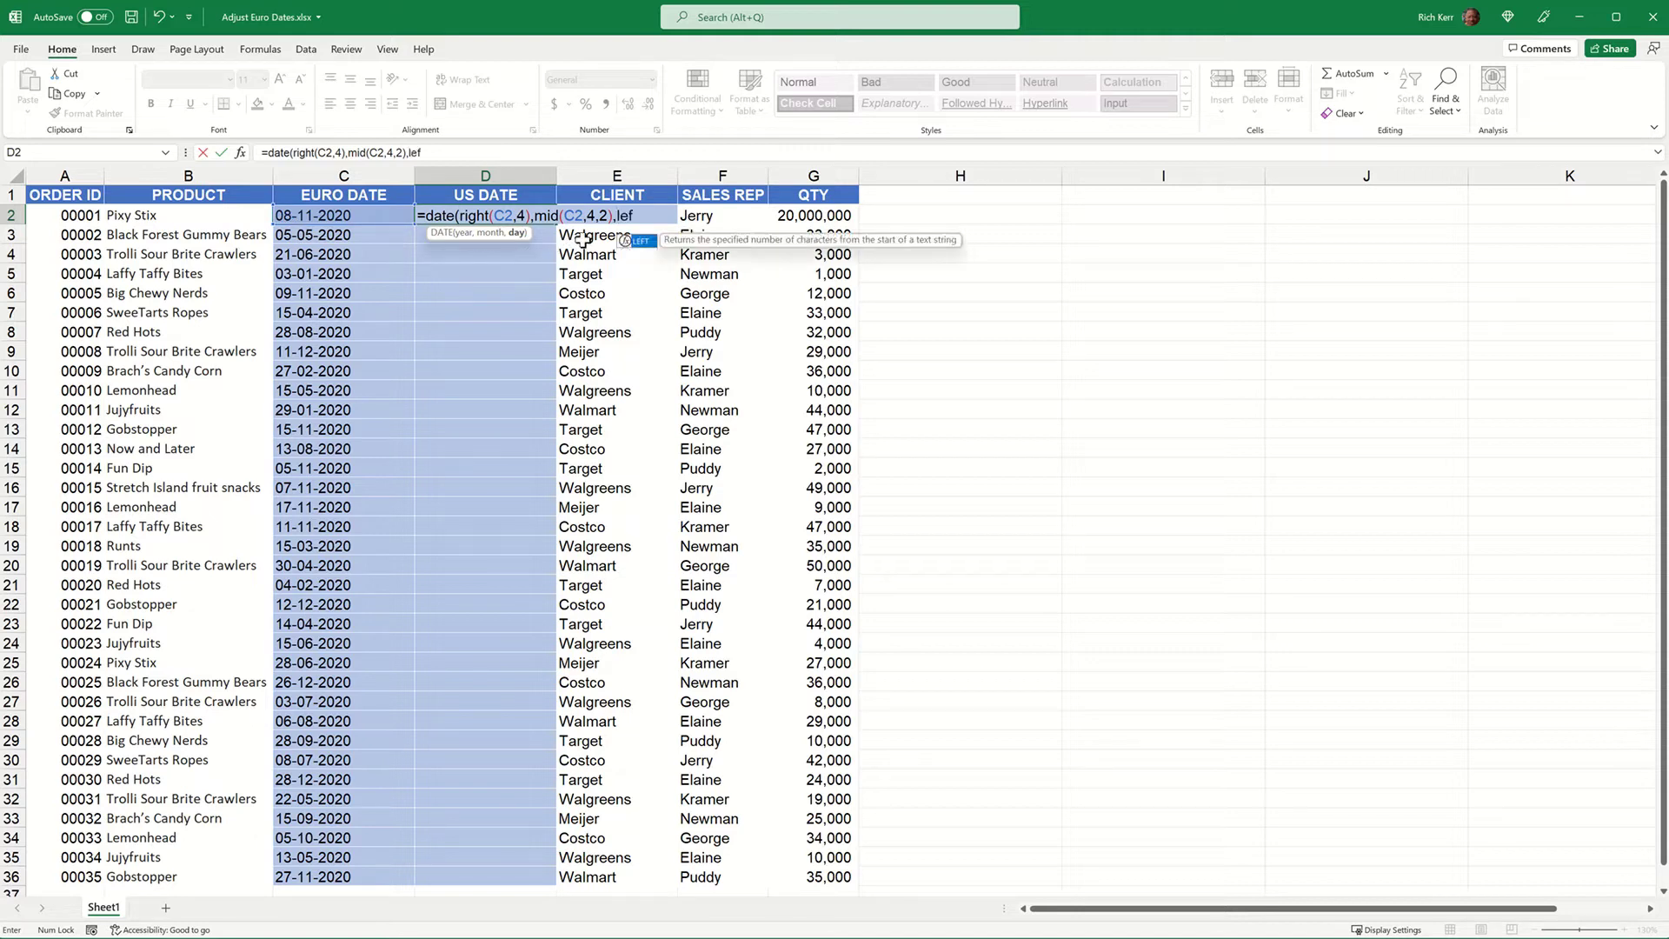
text(t()
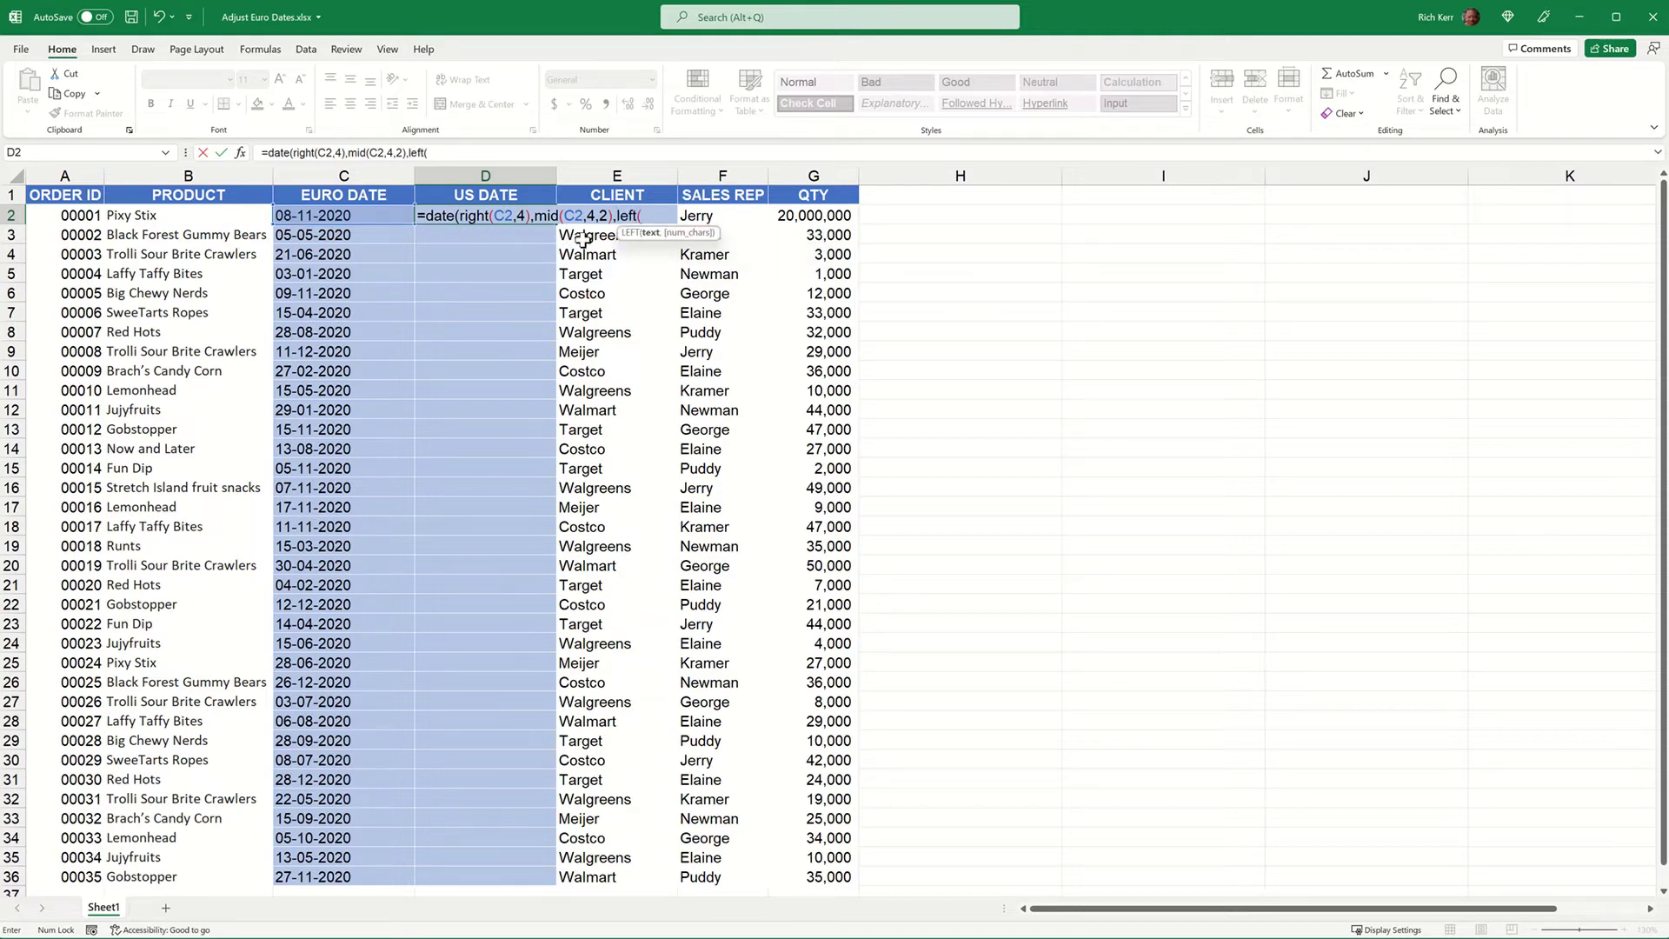
click(381, 212)
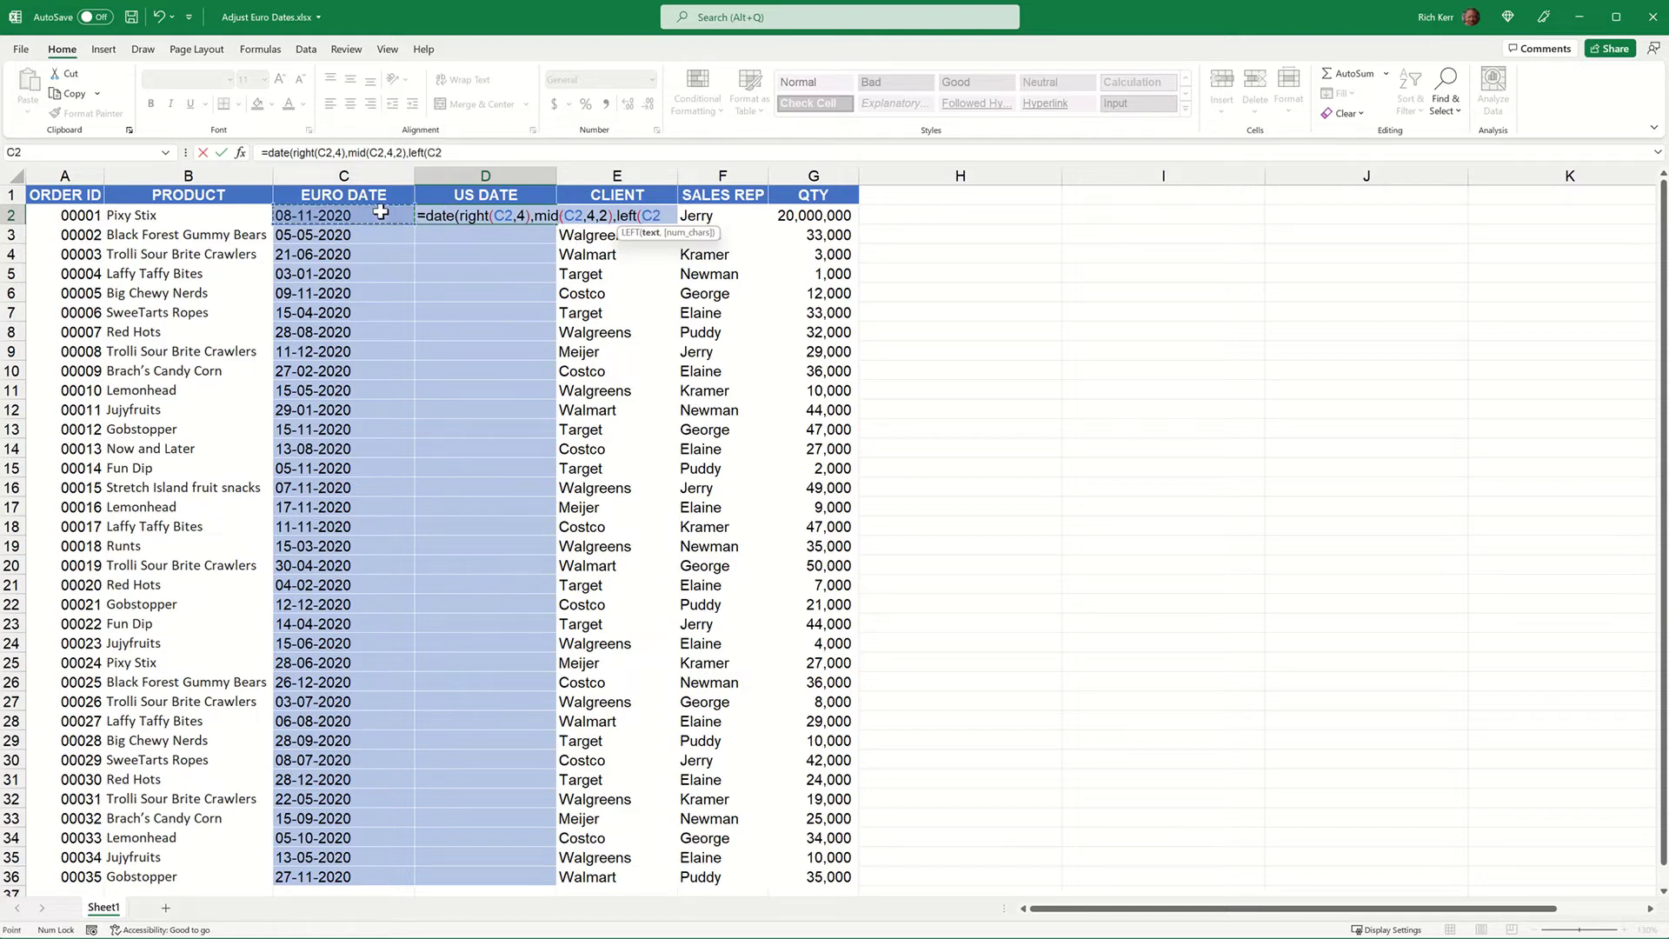
text(,)
text(2,2))
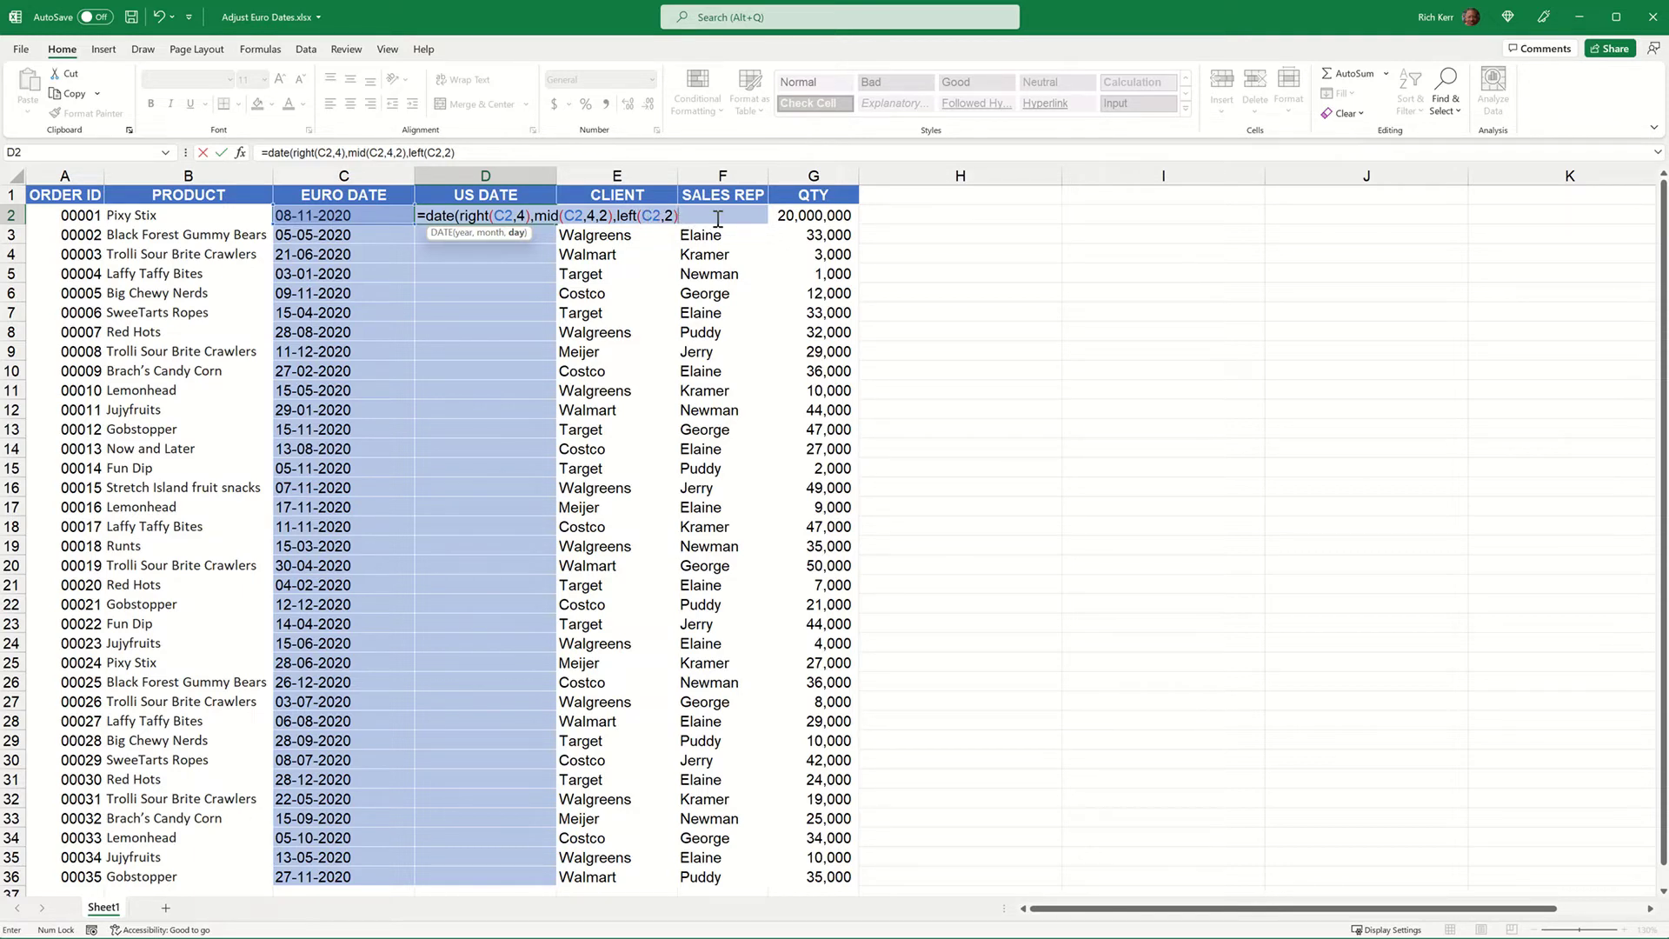
text())
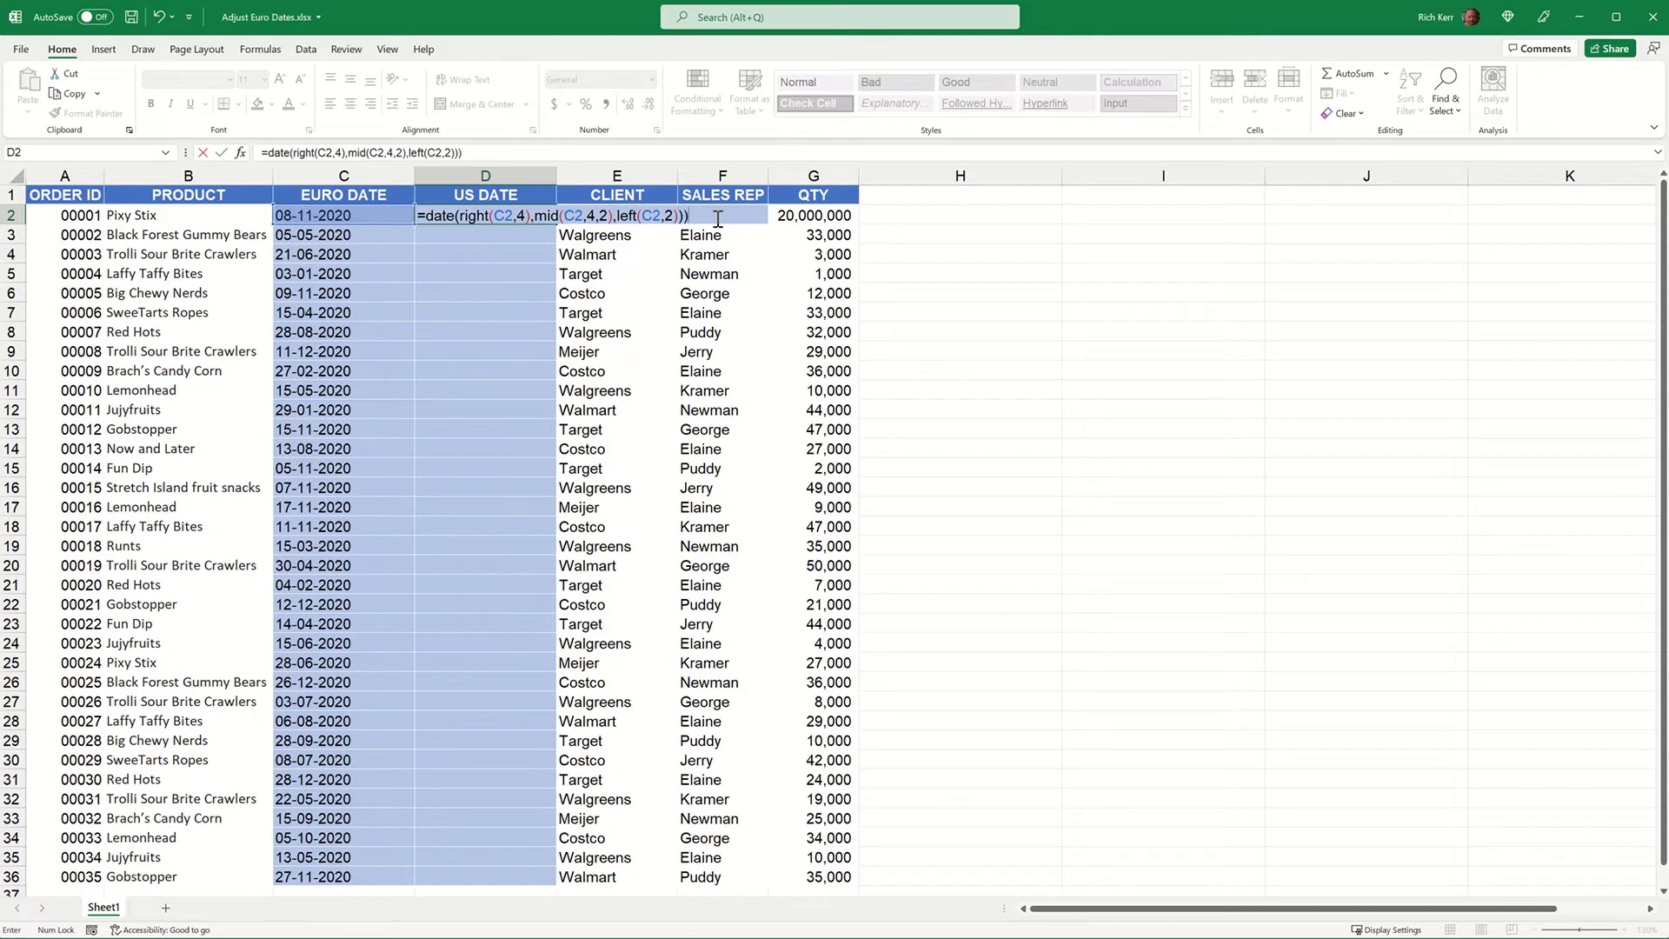
key(BackSpace)
key(Return)
key(Up)
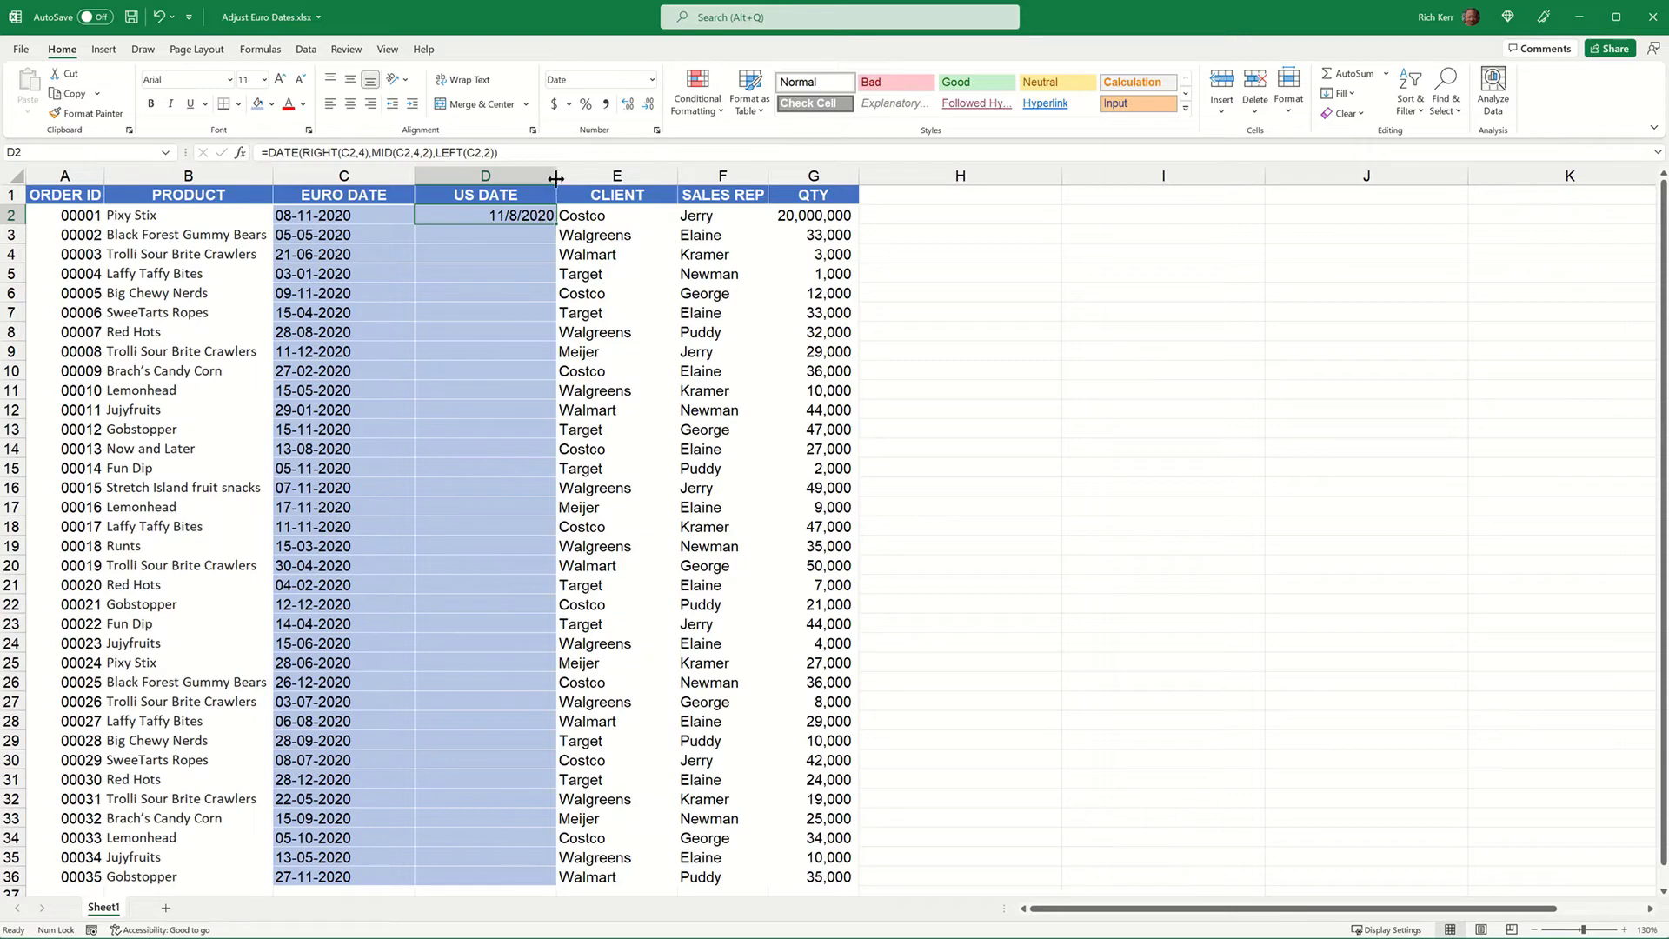
Try Long Date on D2 and widen column D, then settle on Short Date (11/8/2020)
click(653, 80)
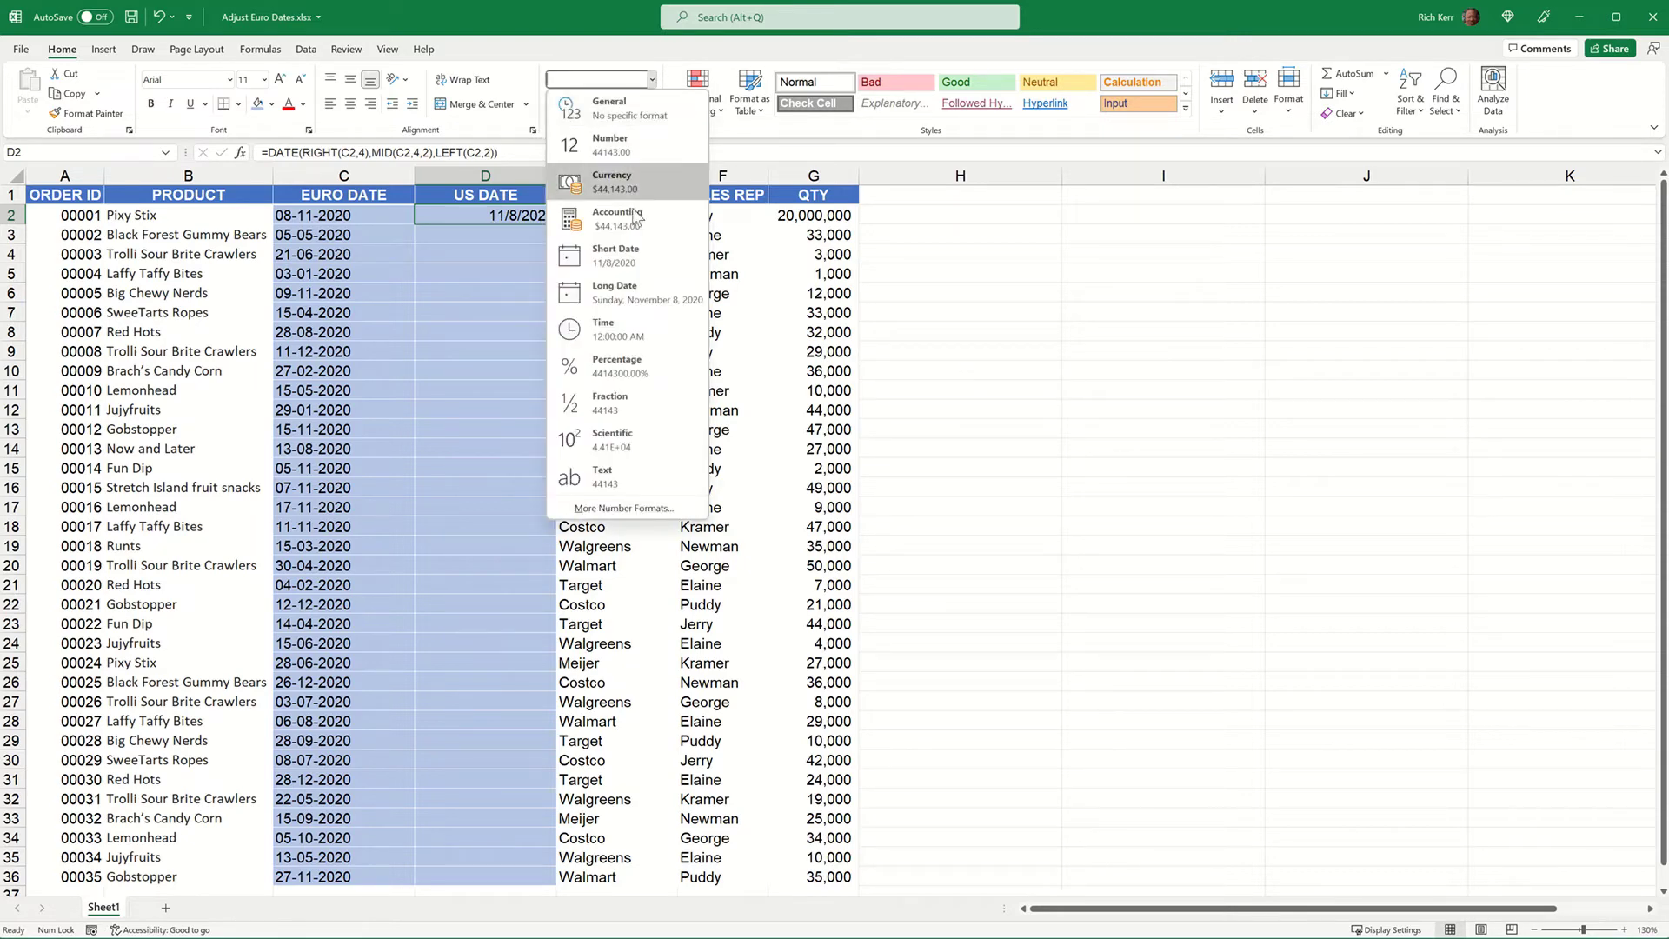
click(610, 296)
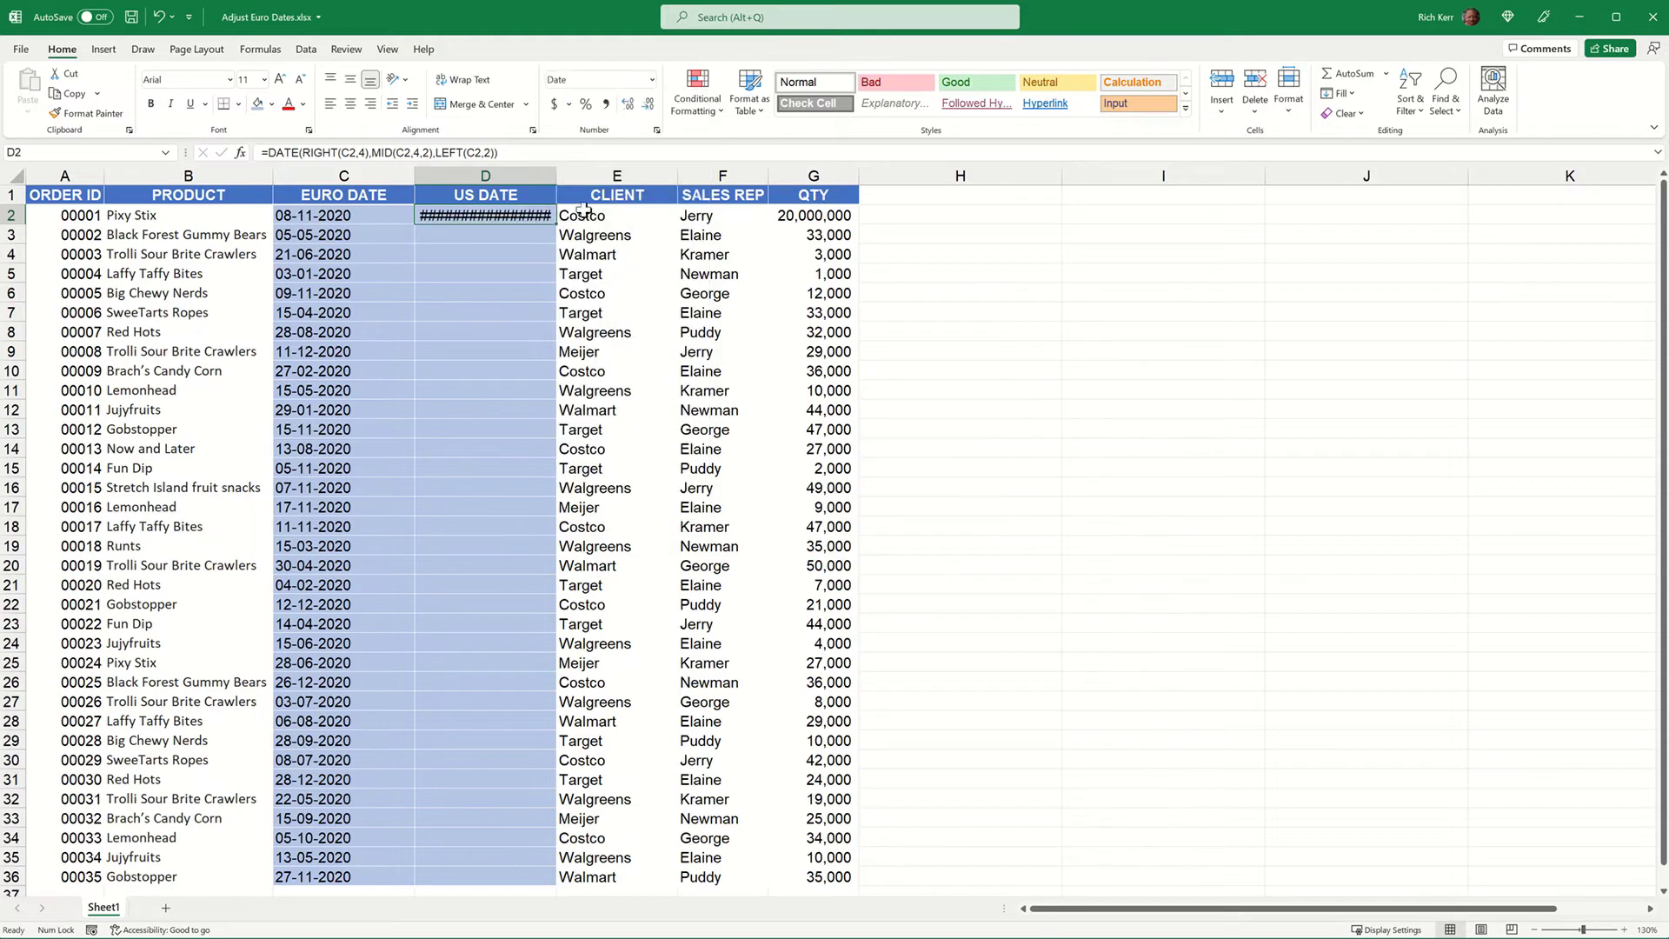
drag(556, 175, 703, 184)
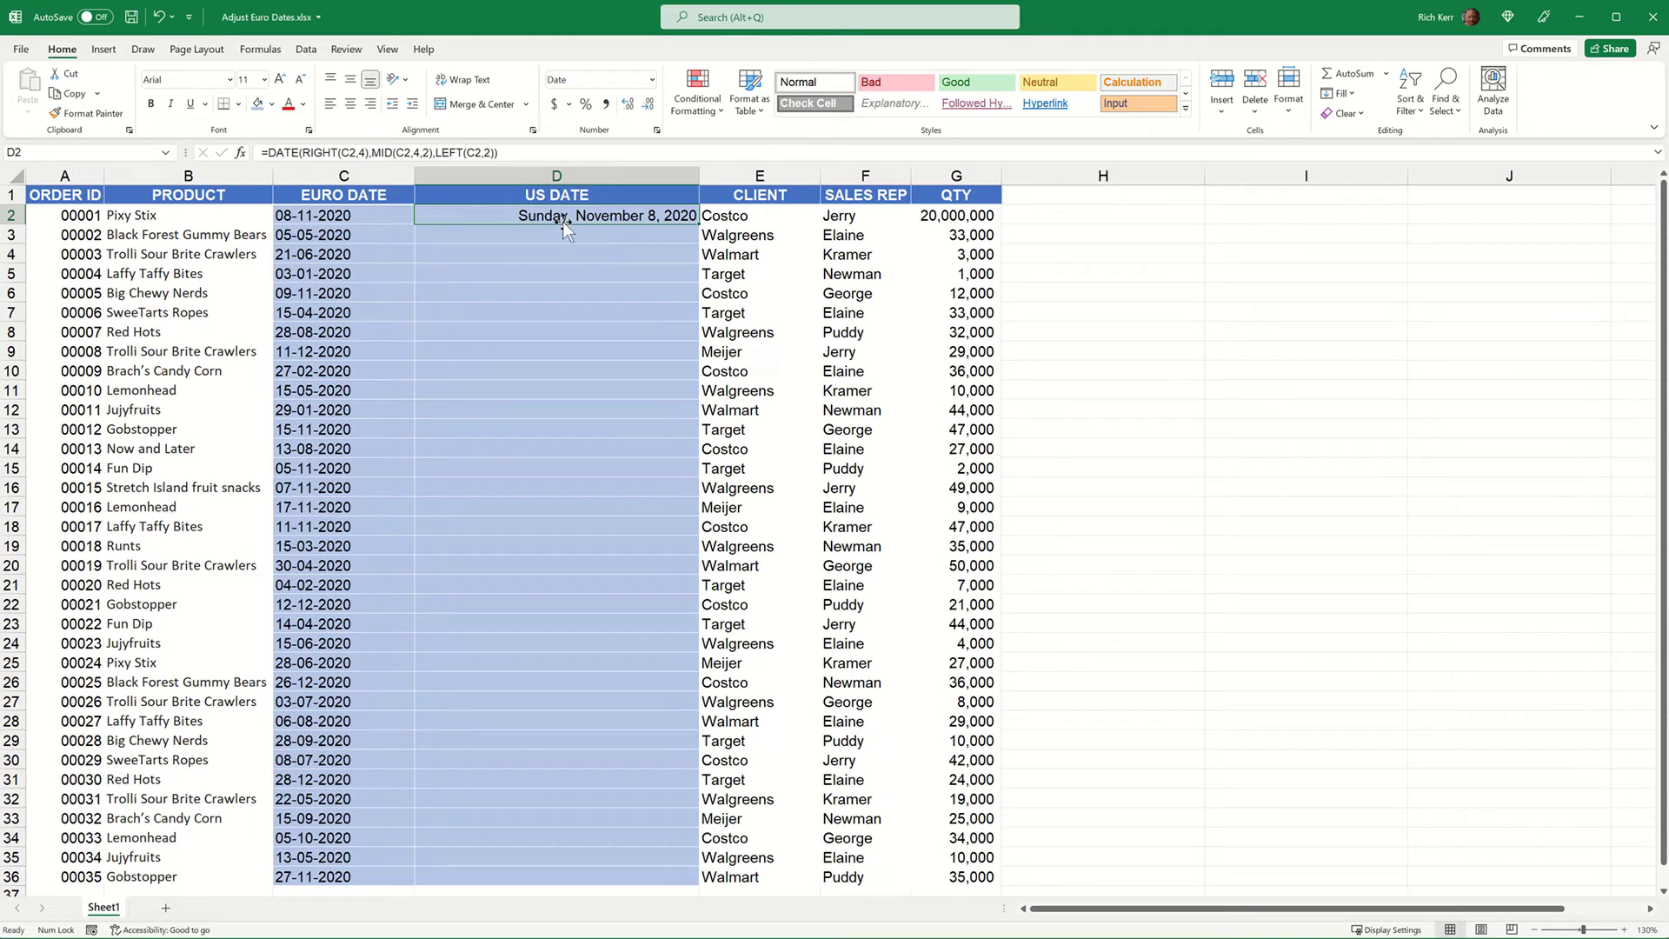
click(652, 80)
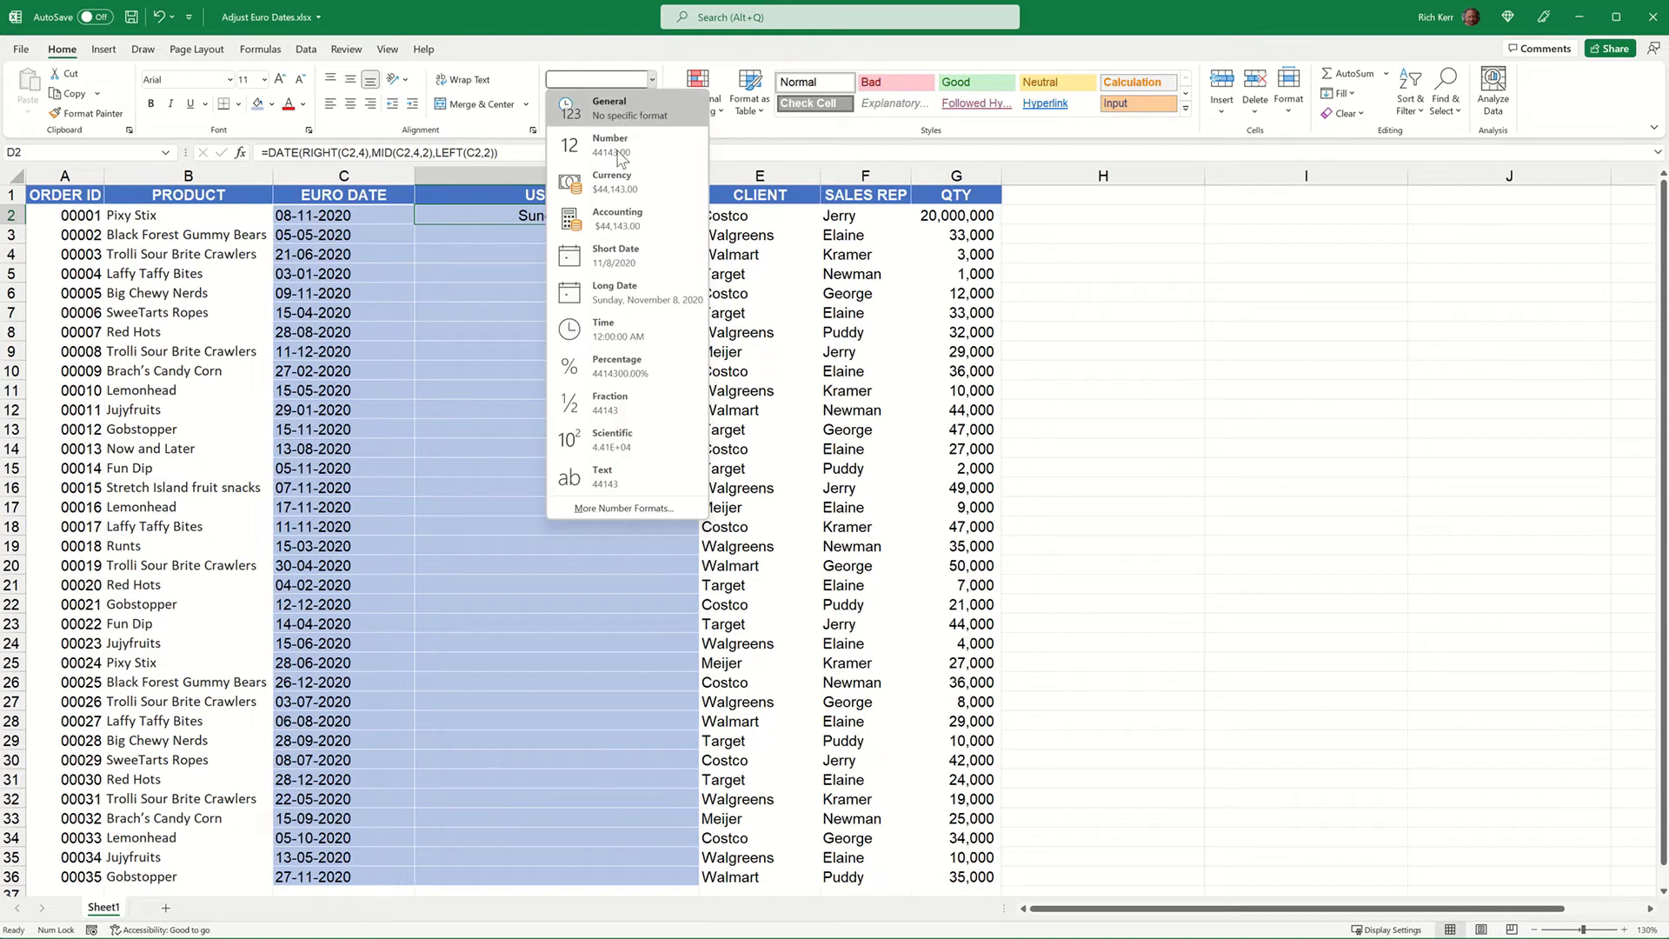
click(608, 258)
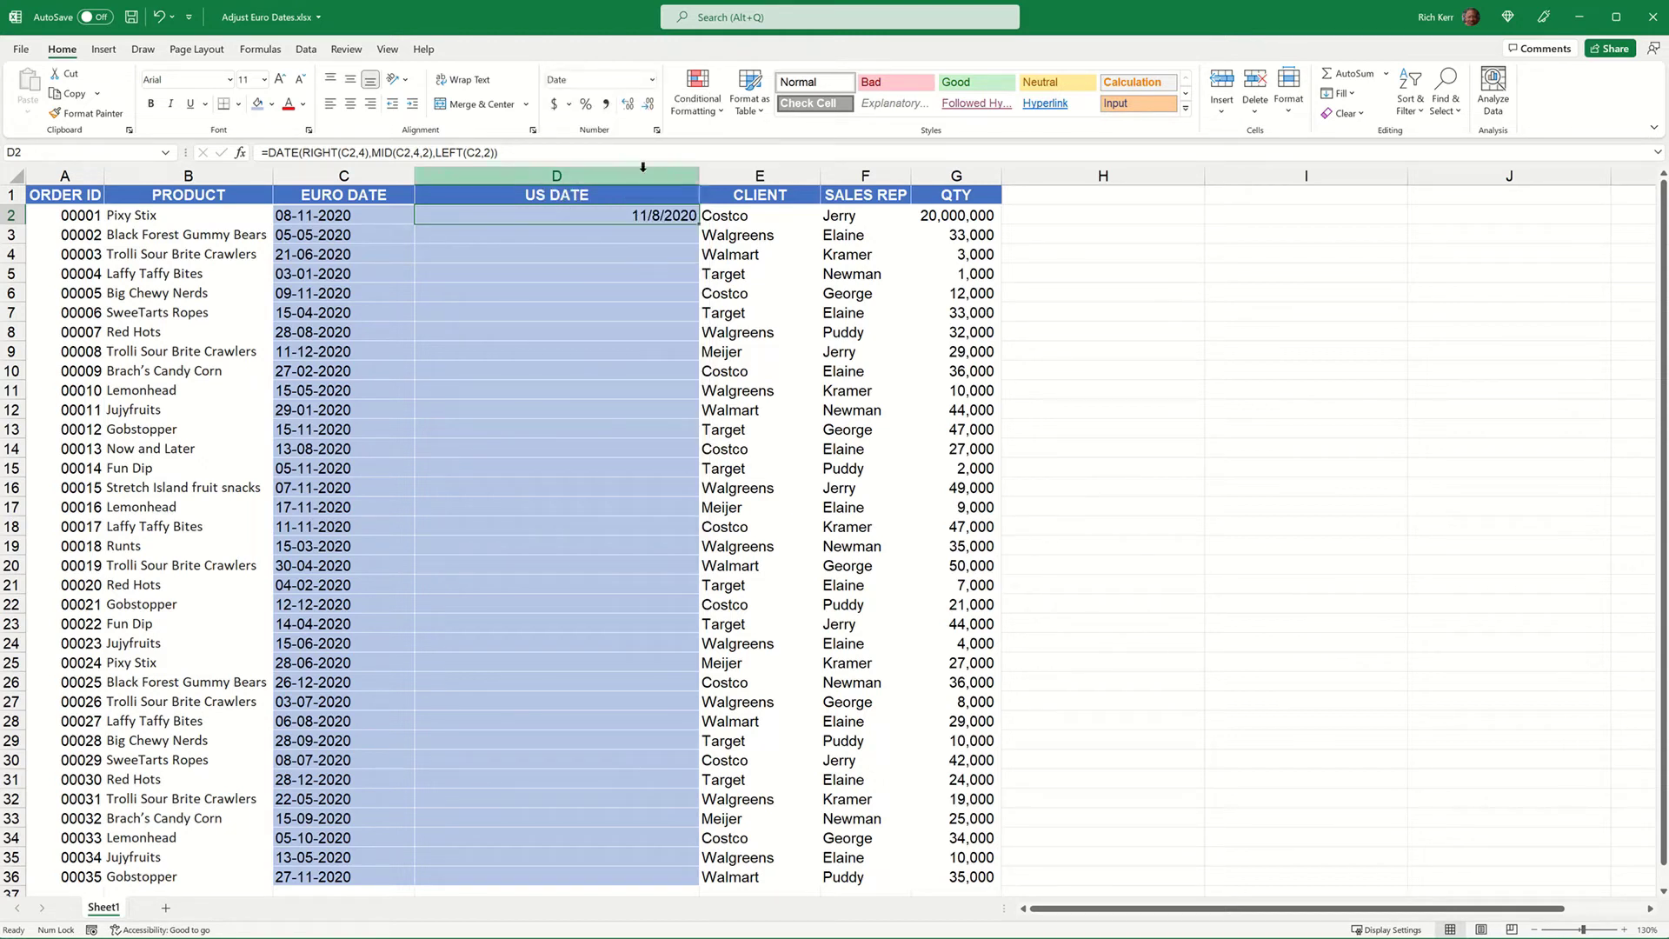
Narrow column D to about 20 width and fill the DATE formula down to D36
drag(701, 165, 590, 165)
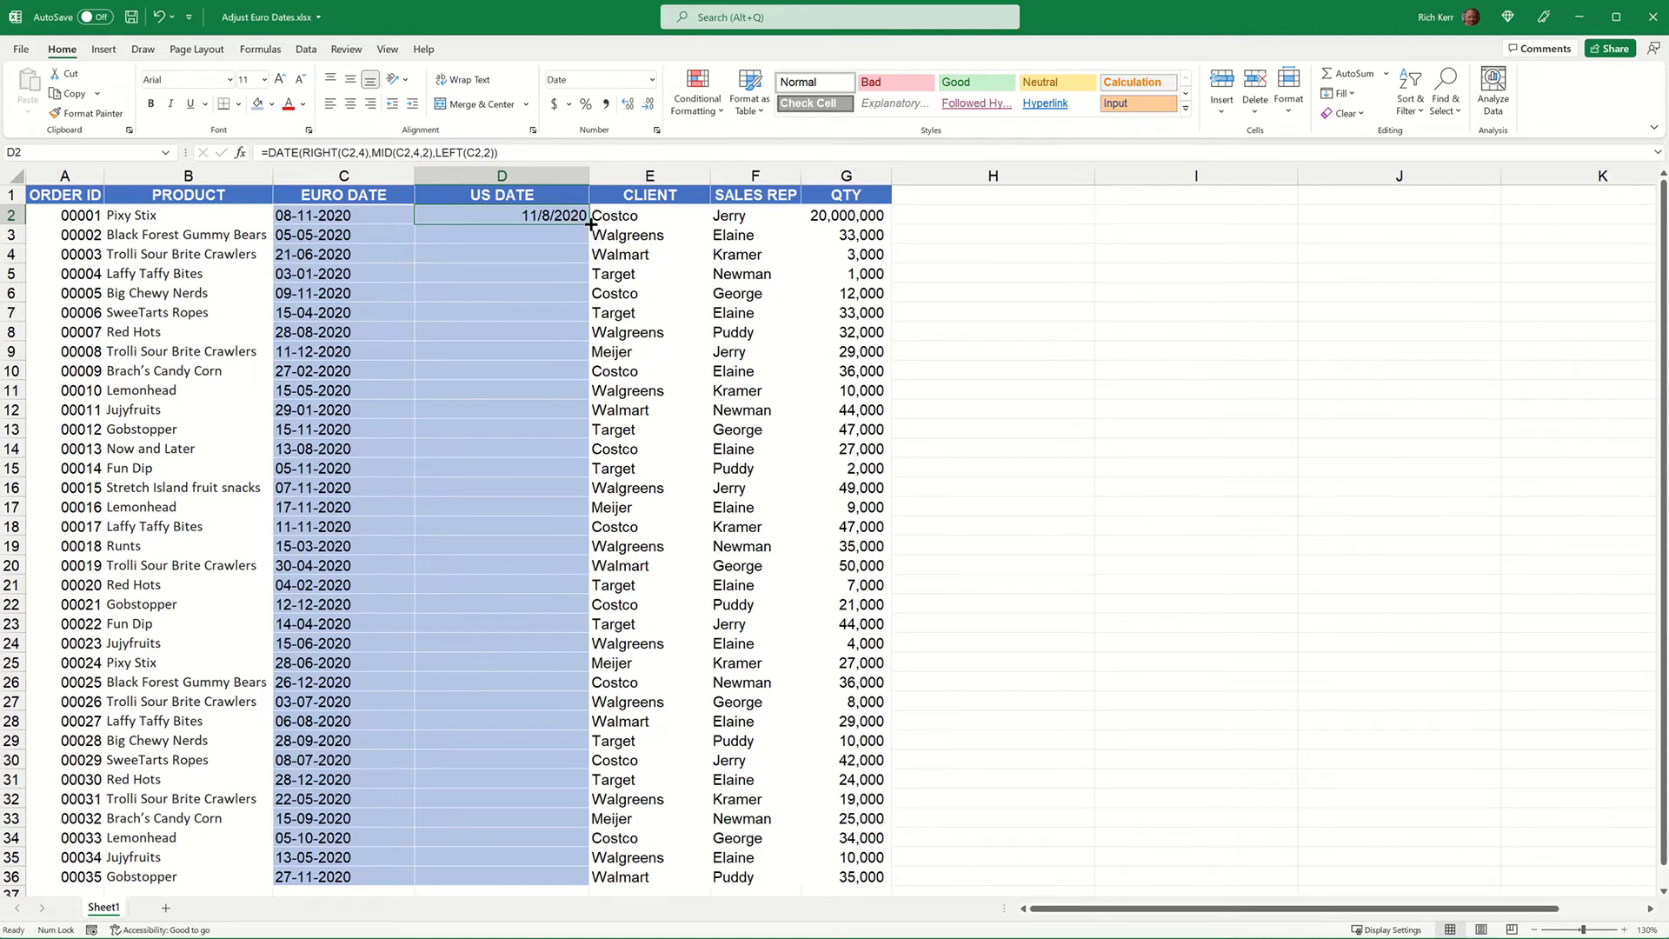
double_click(591, 224)
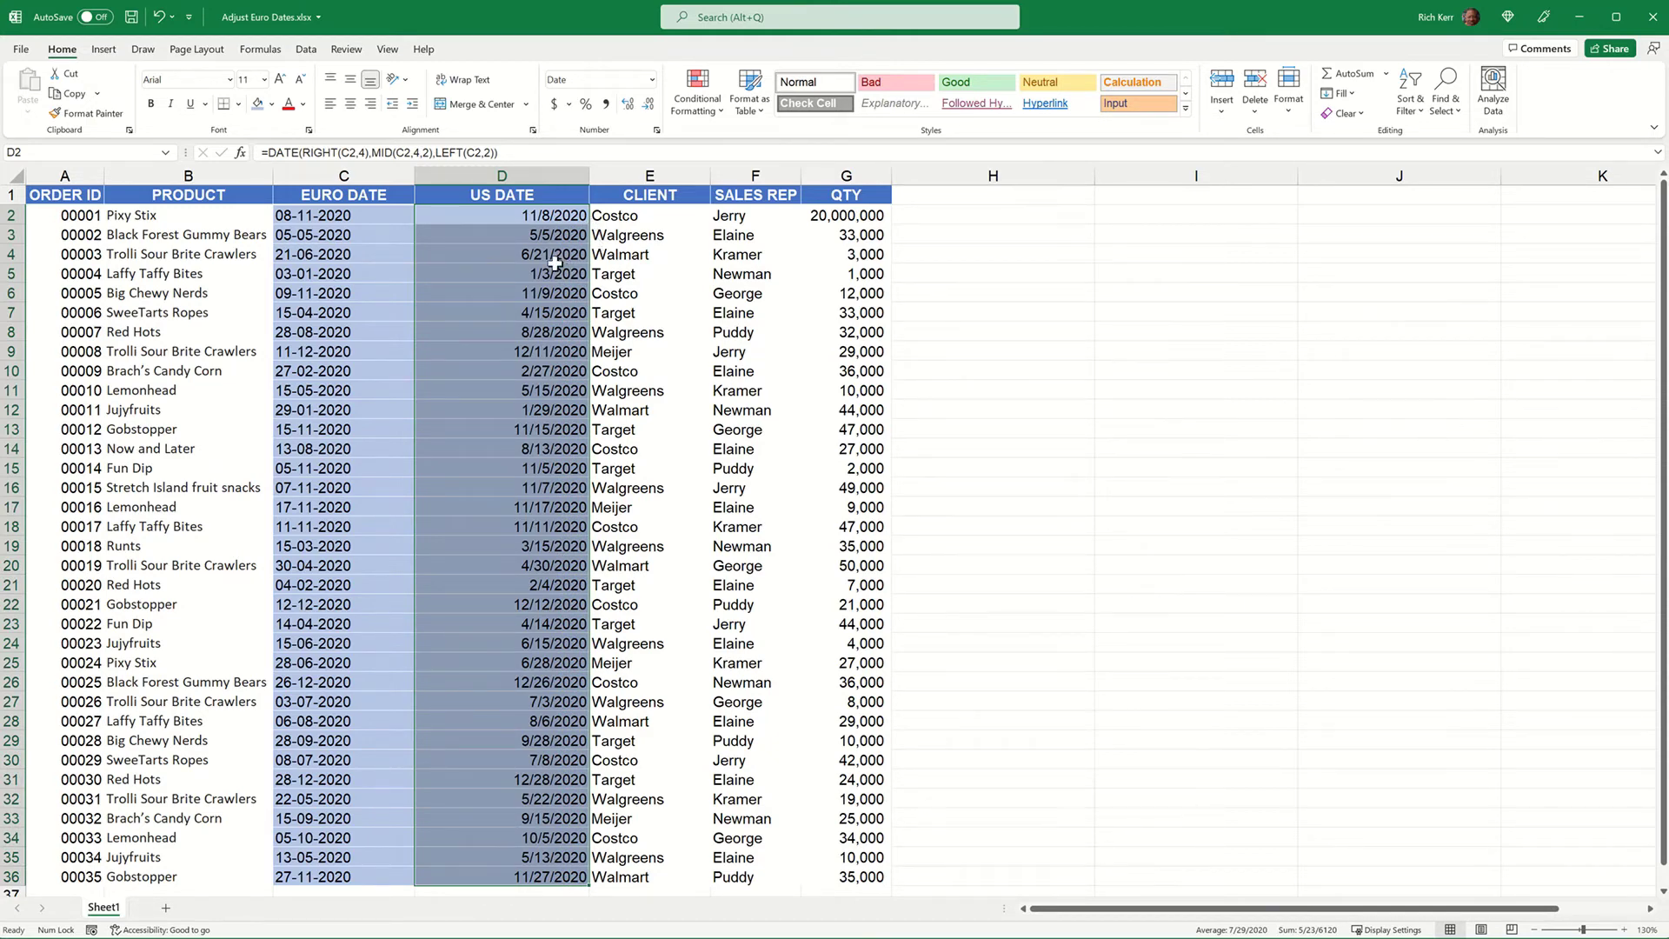
click(557, 270)
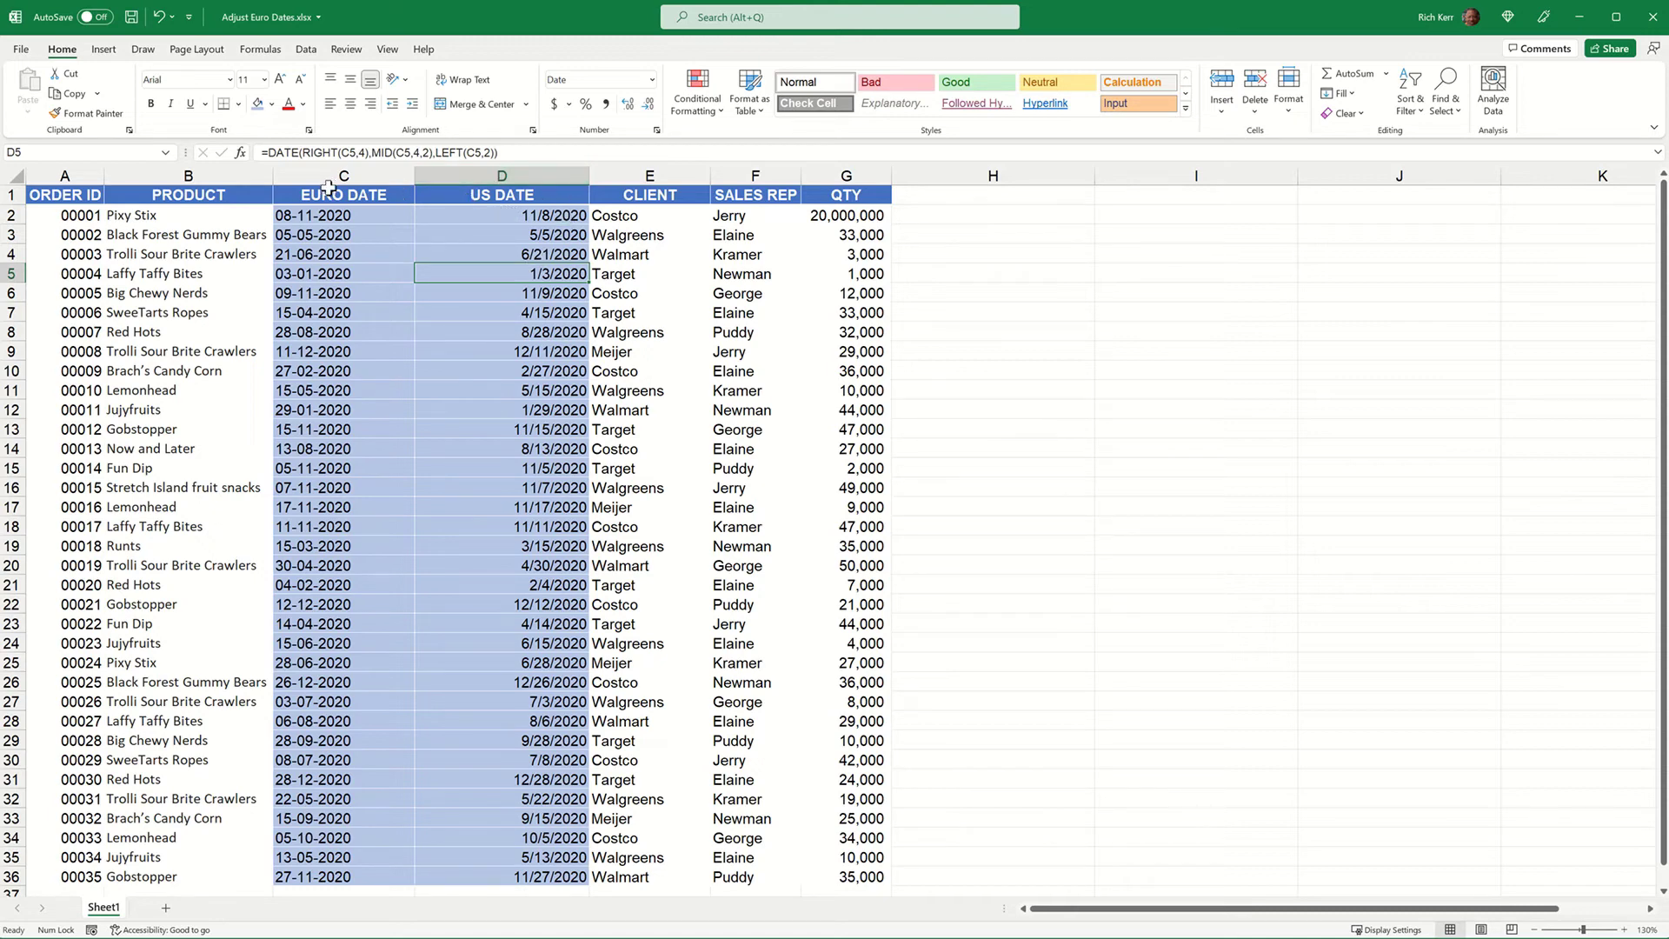
ctrl+click(471, 217)
drag(471, 217, 452, 351)
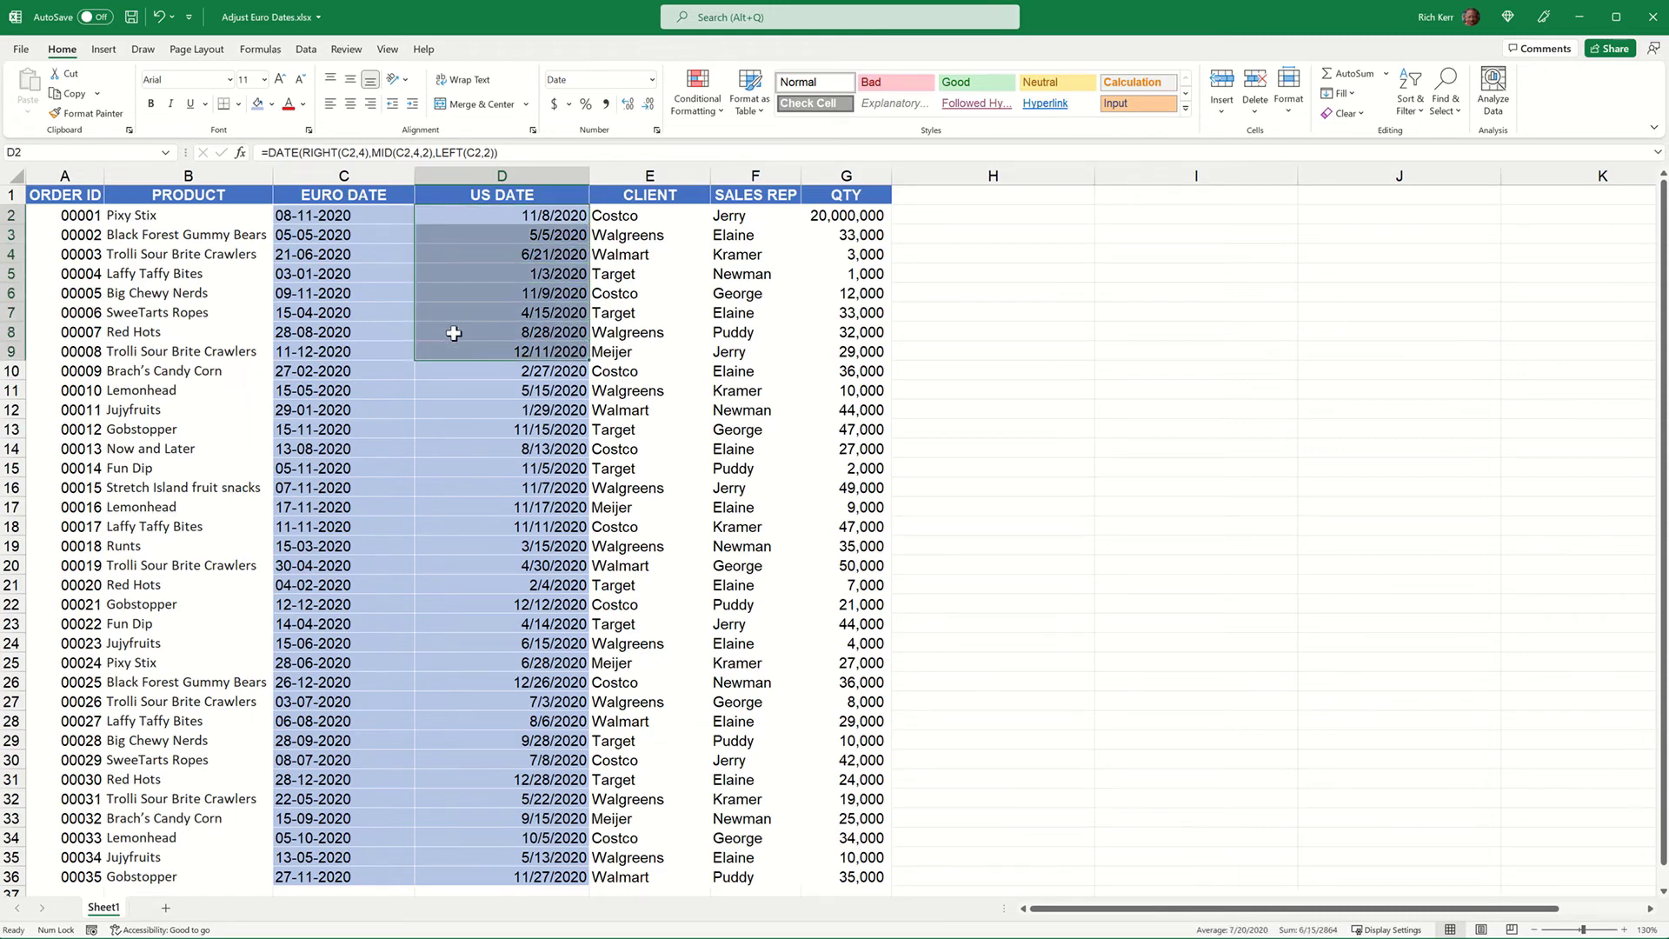
click(376, 176)
right_click(380, 180)
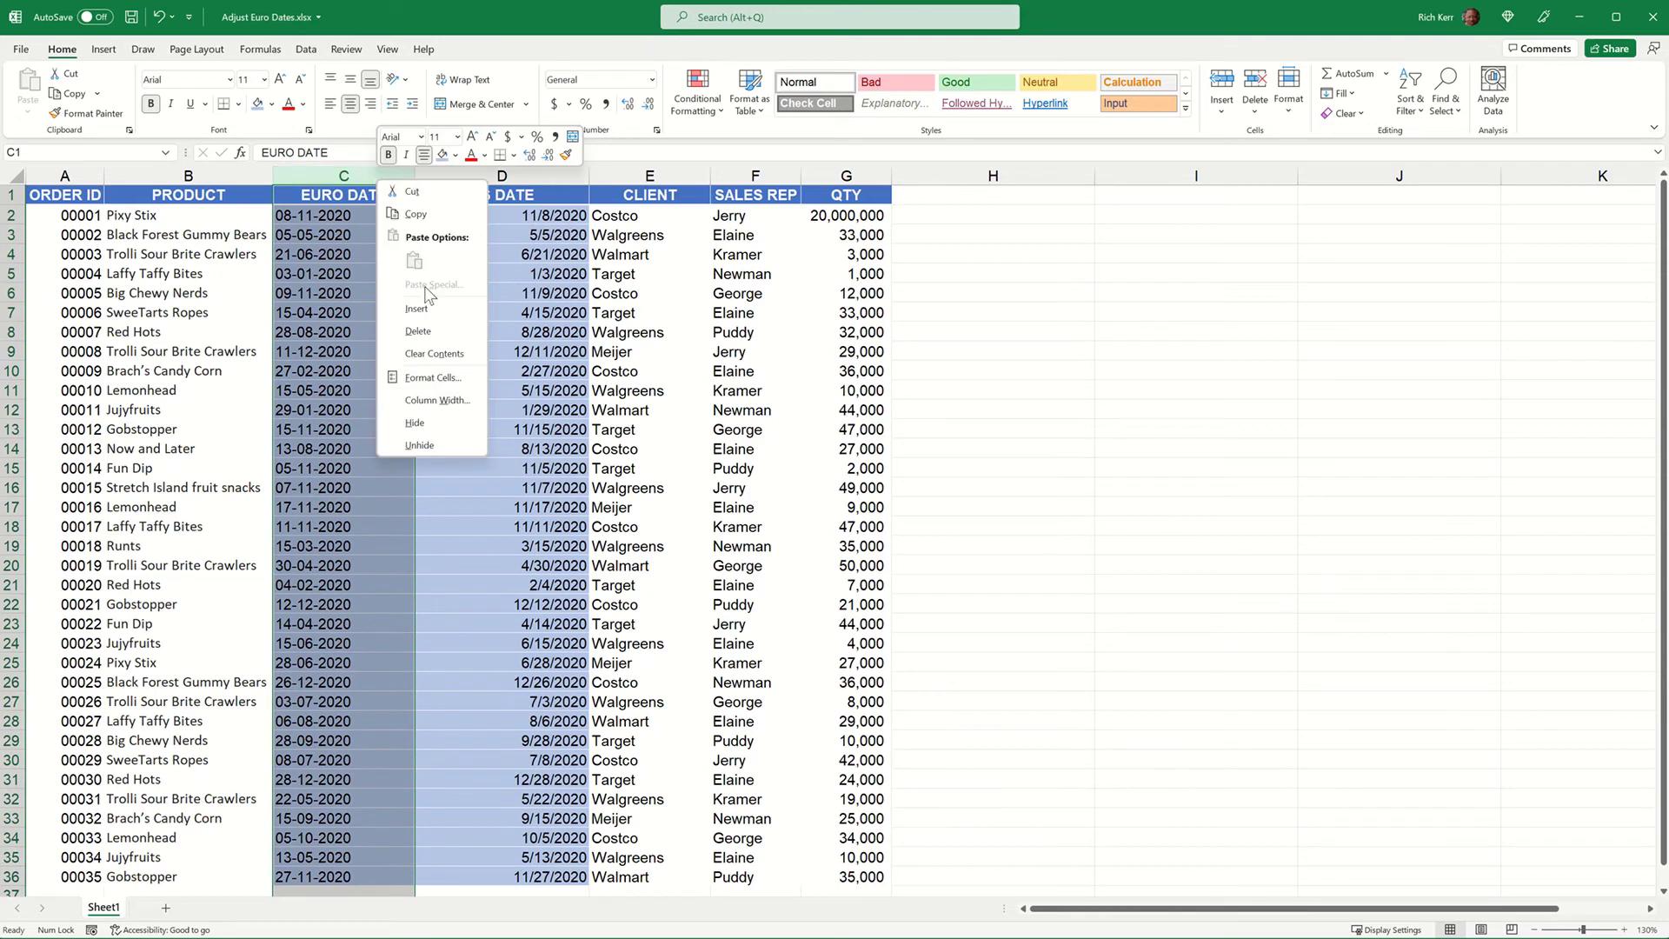
click(416, 330)
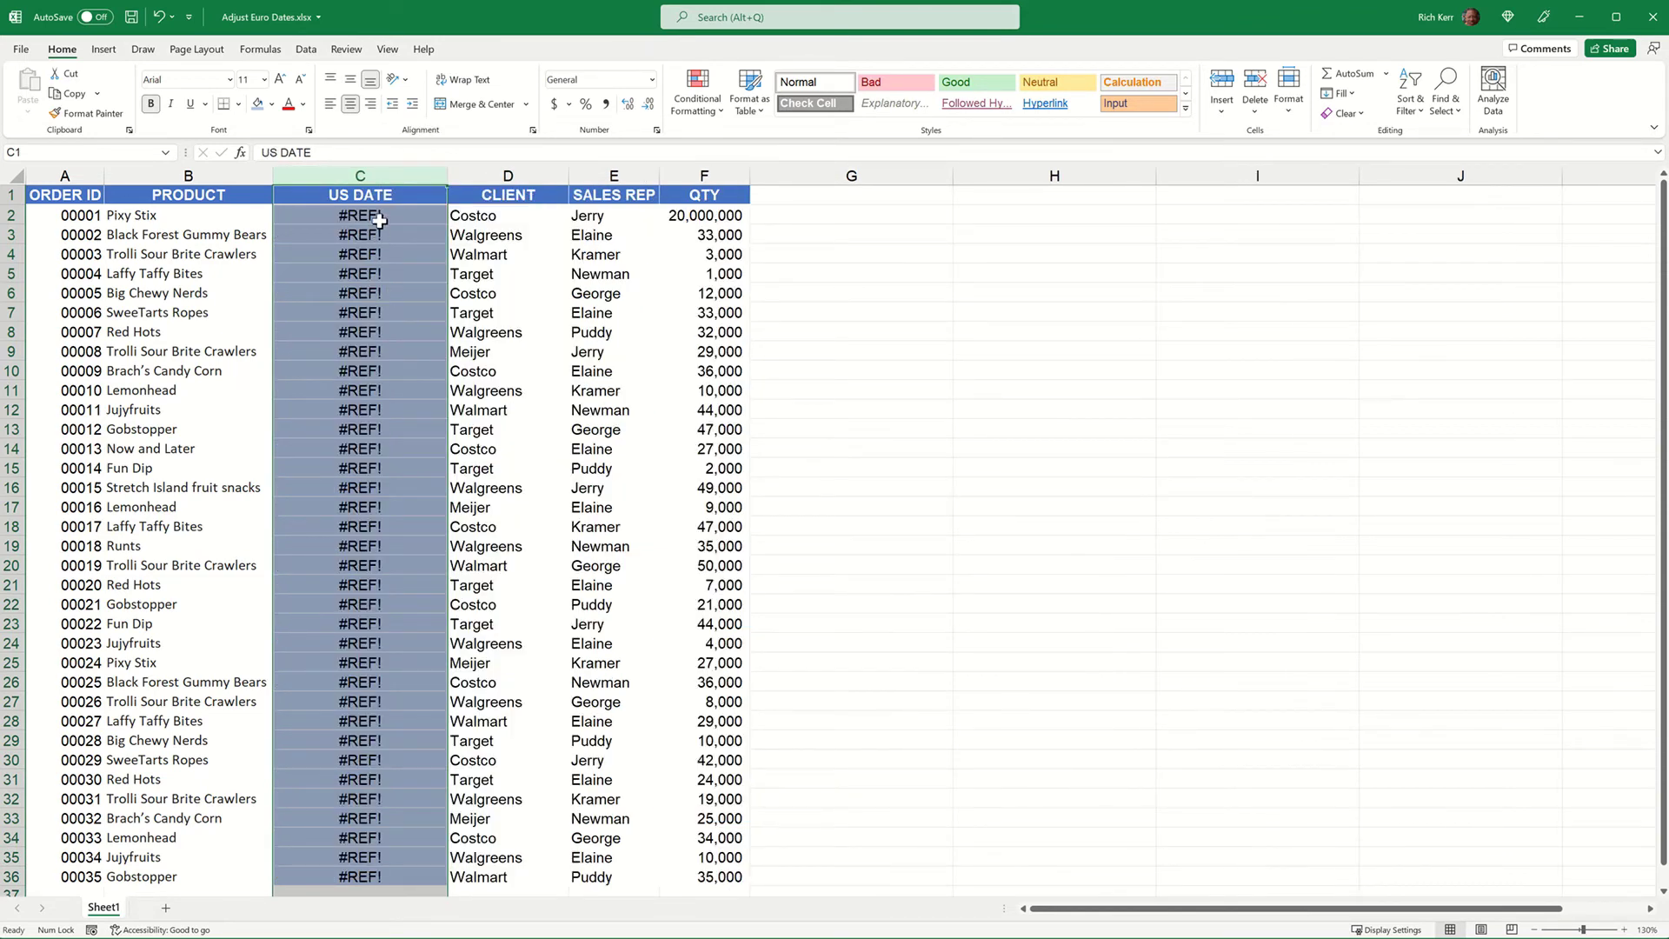
click(159, 19)
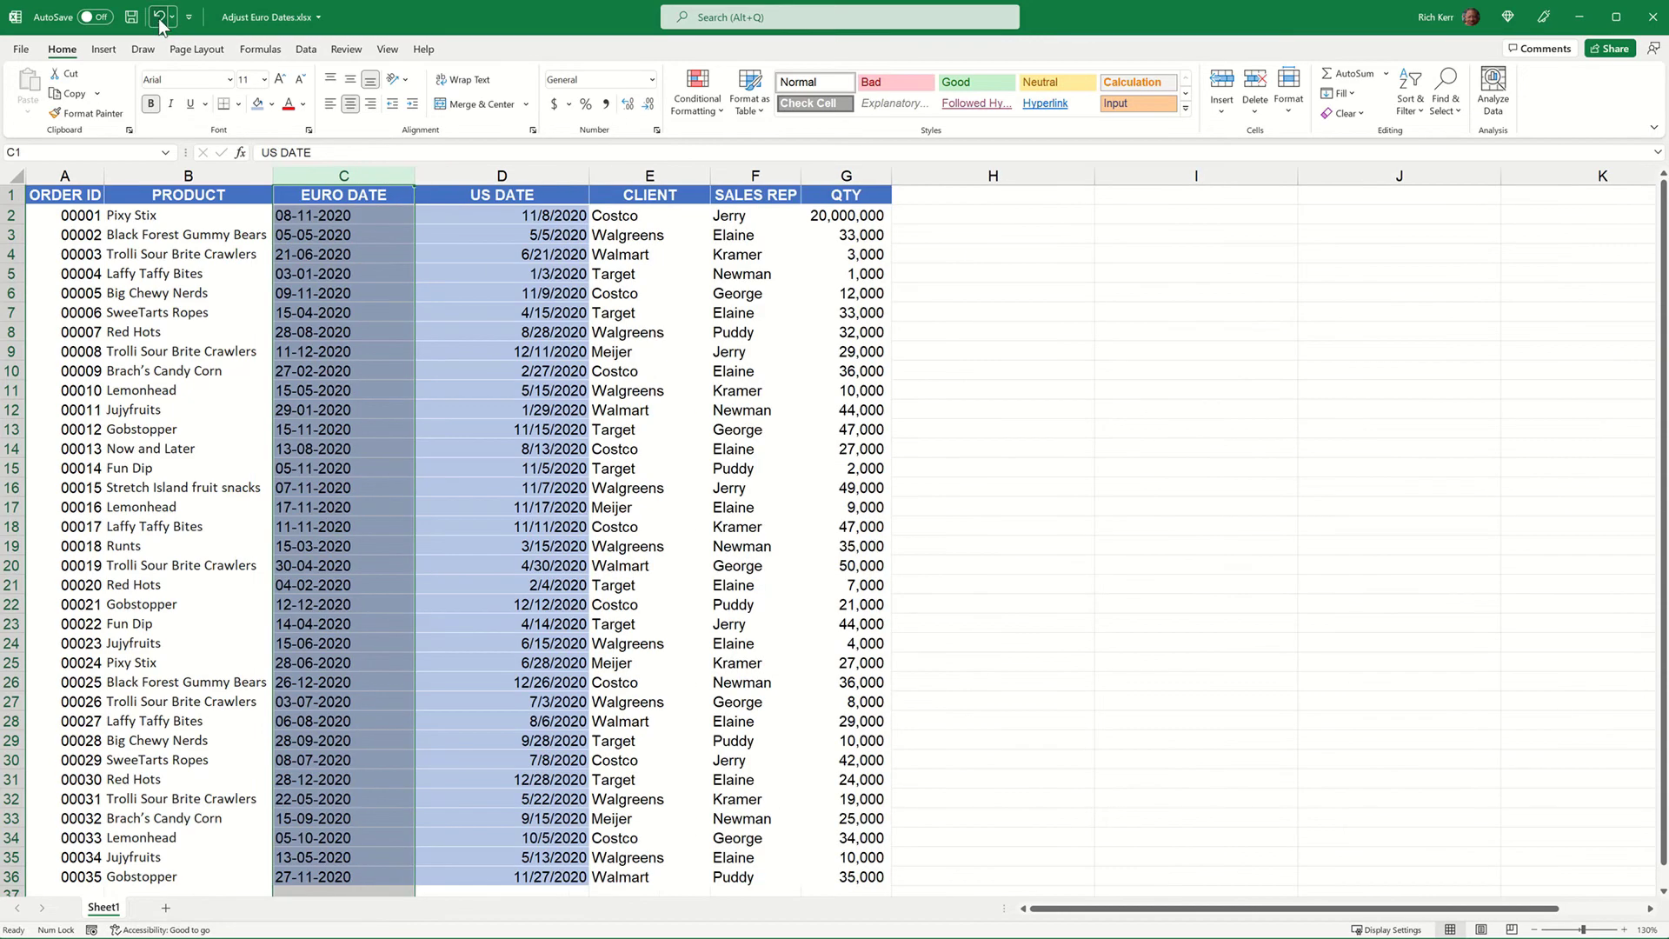
Copy D2:D36 and paste them back over themselves as values only
click(556, 217)
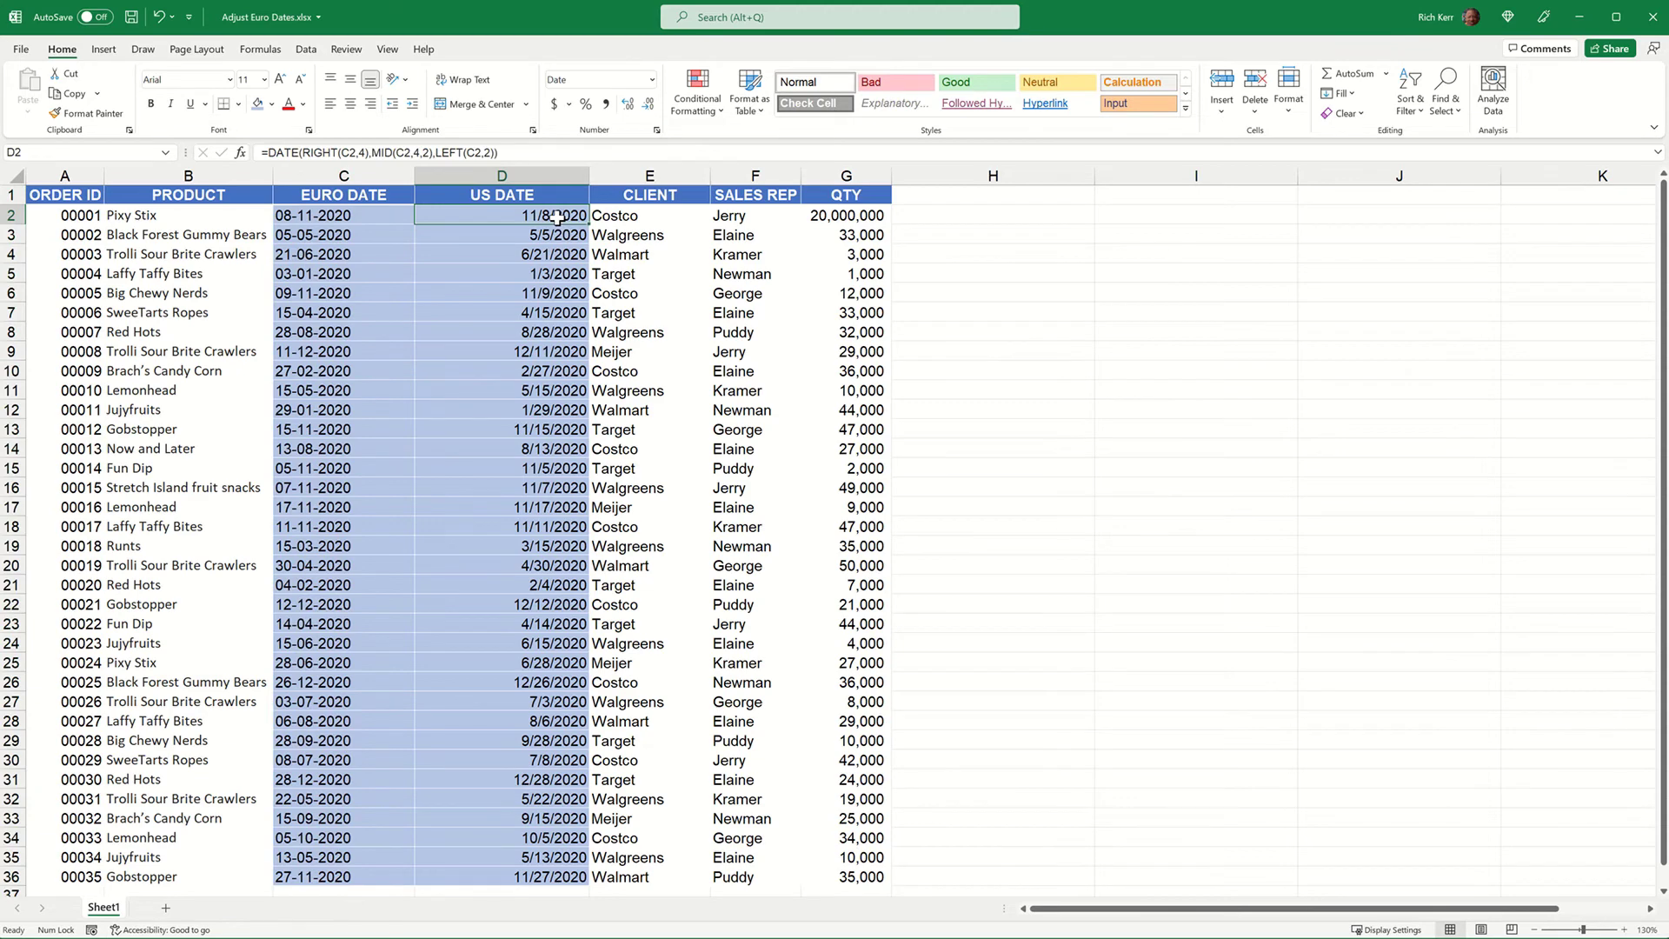
drag(554, 214, 429, 879)
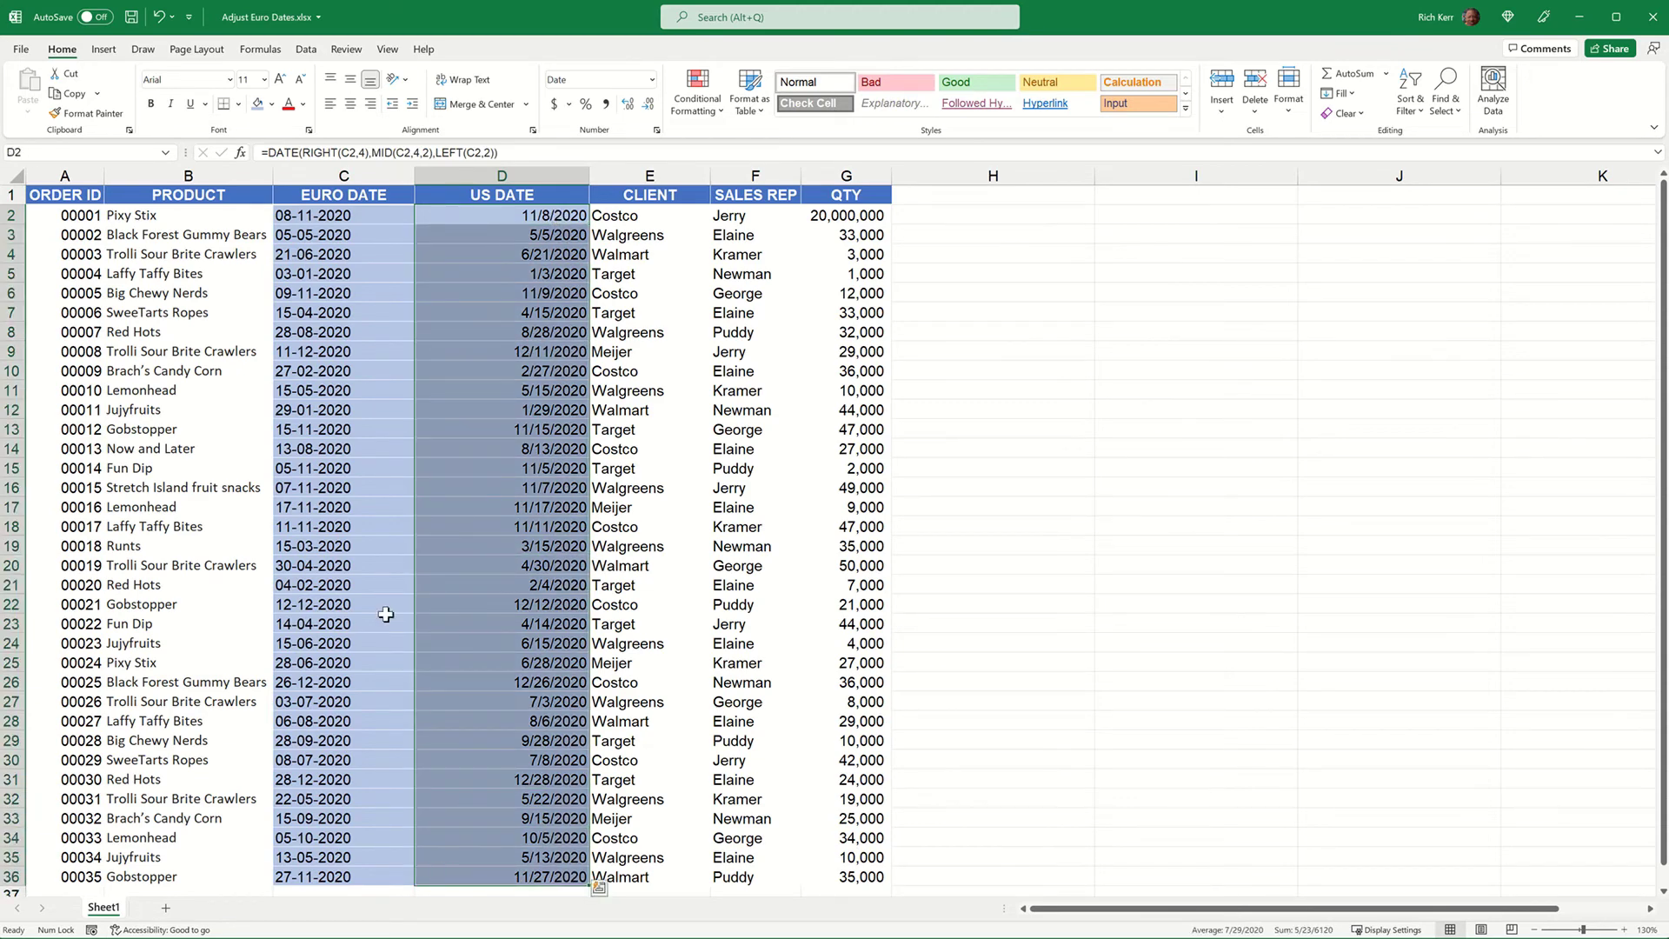
right_click(467, 334)
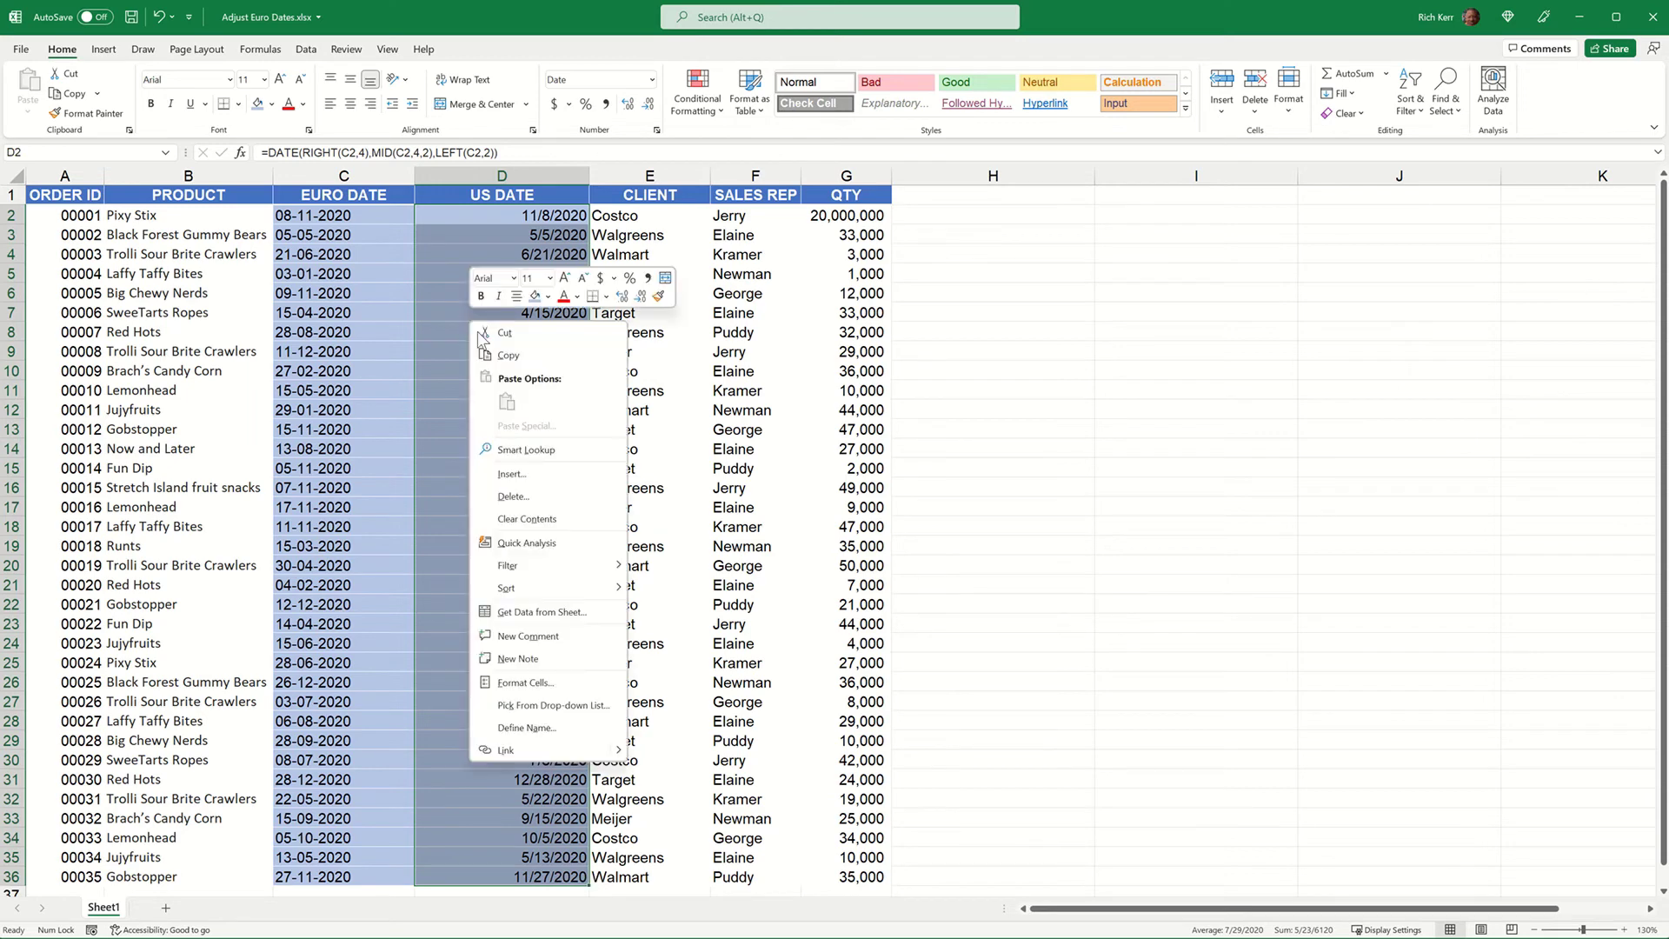
click(499, 356)
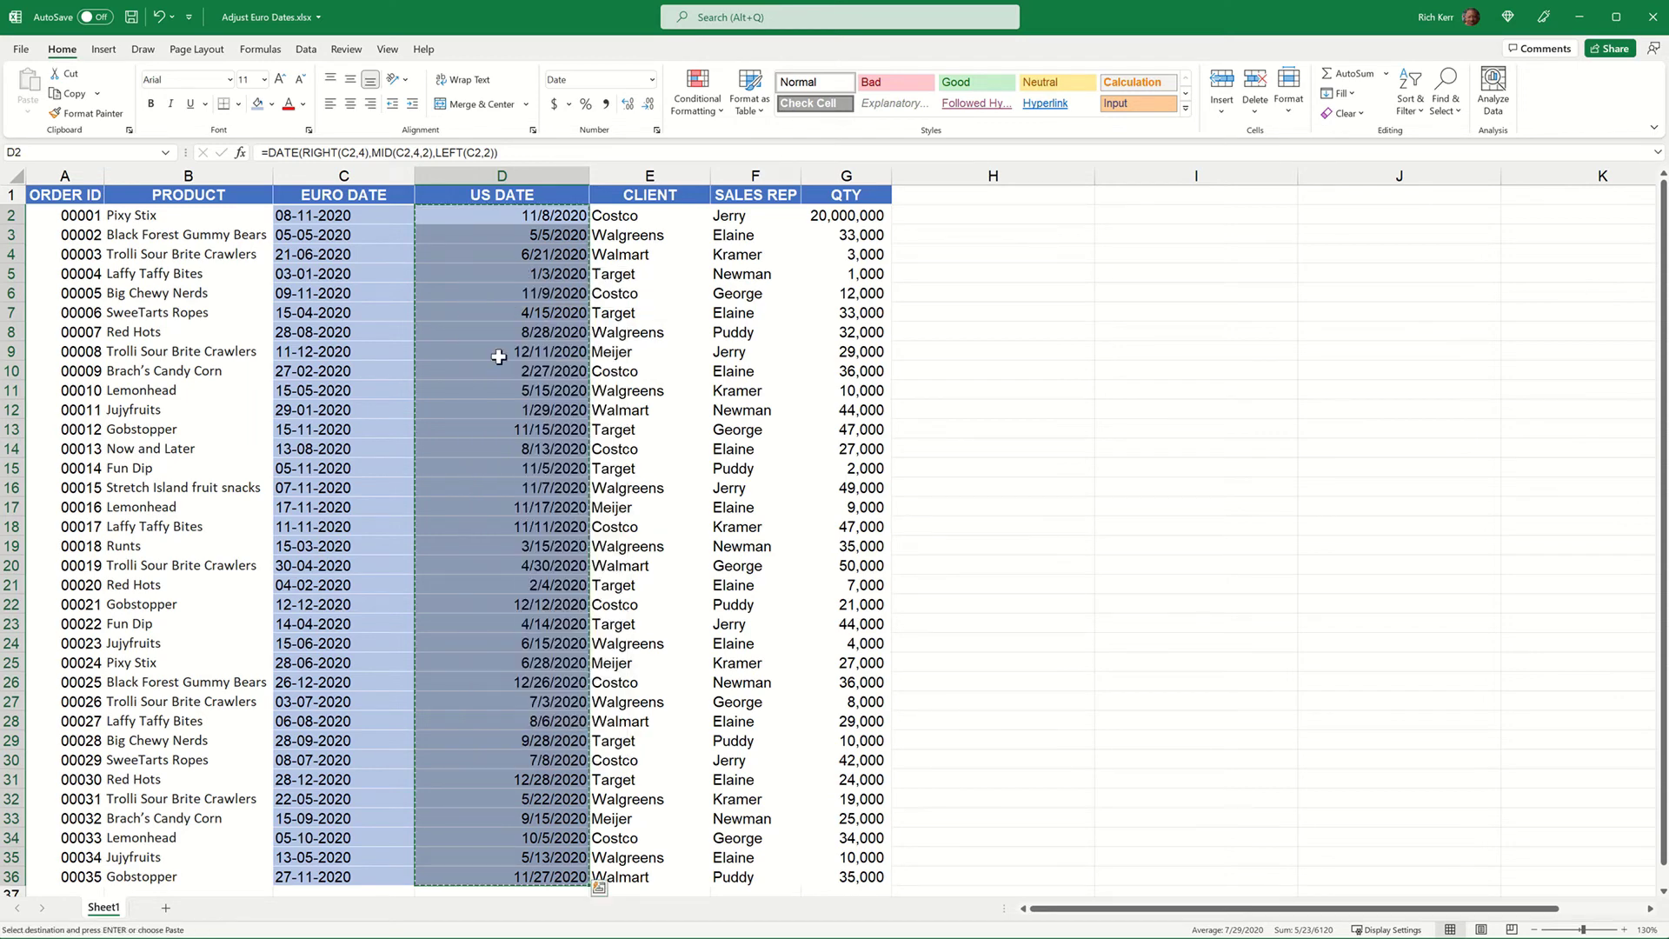
right_click(494, 285)
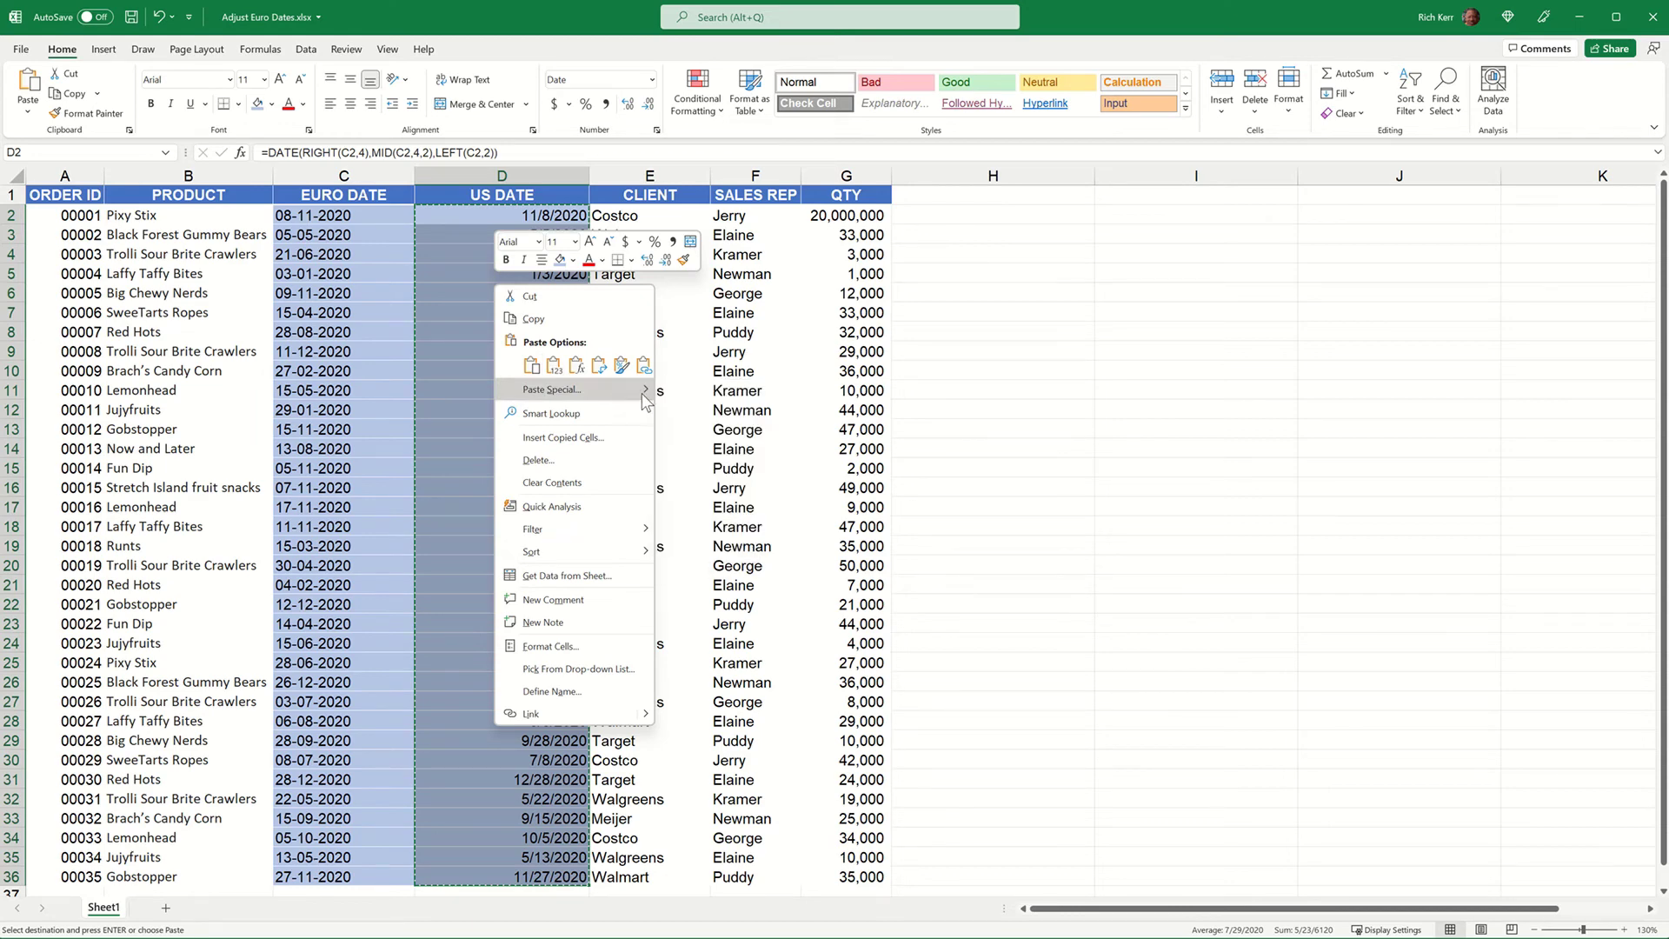
mouse_move(647, 398)
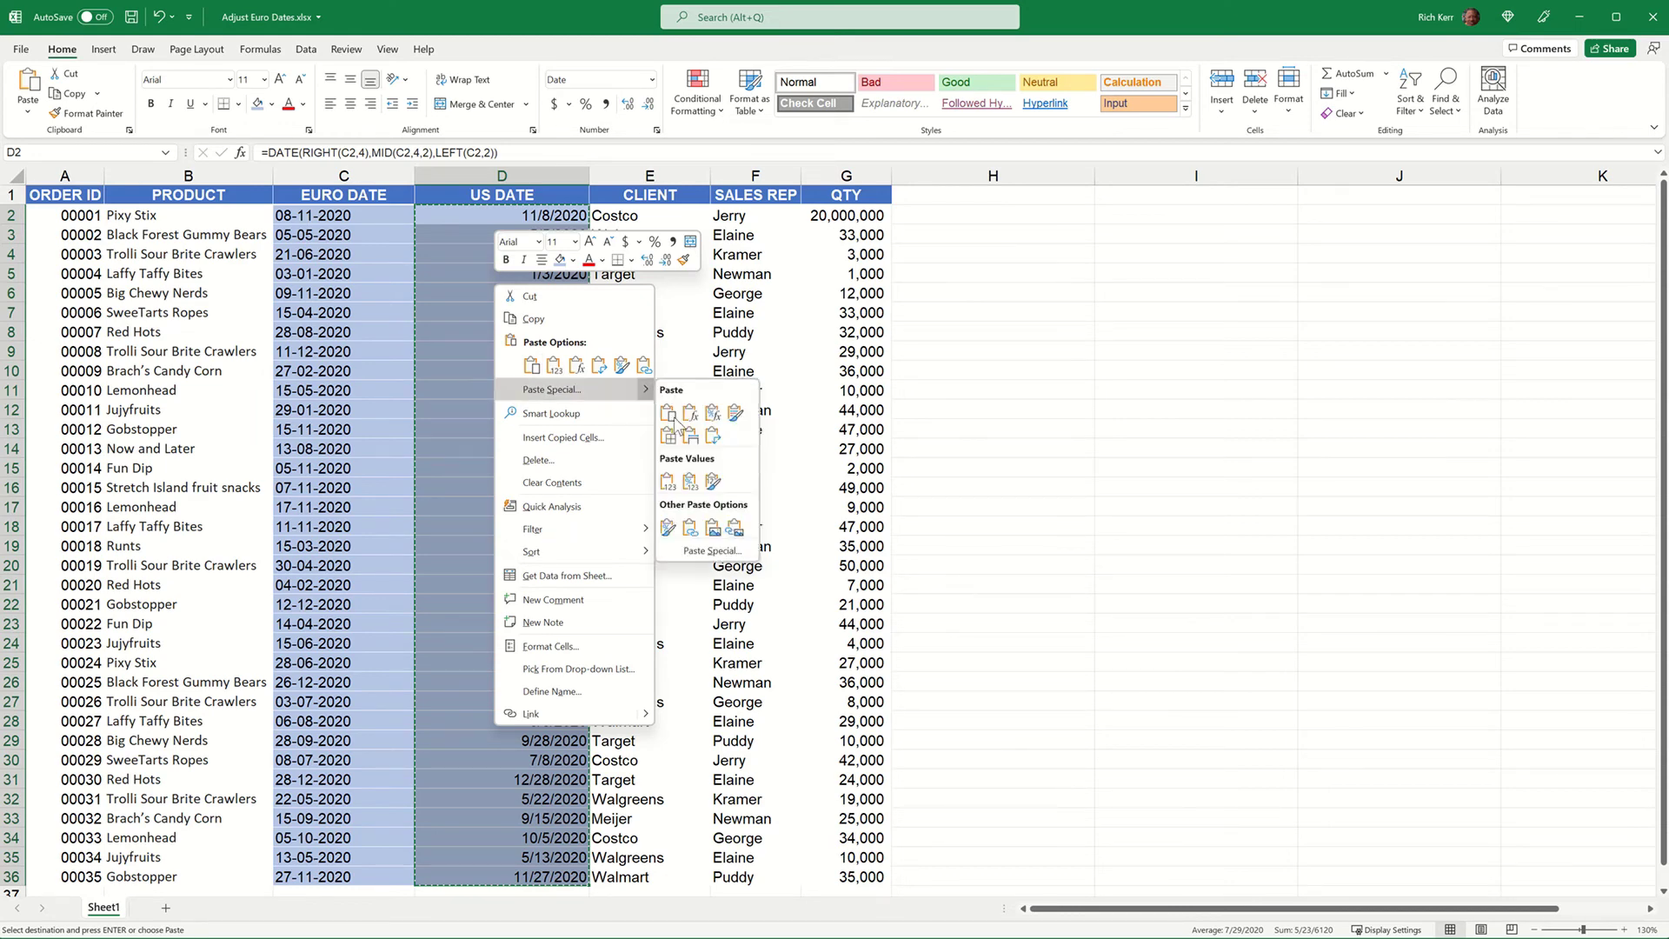
click(713, 484)
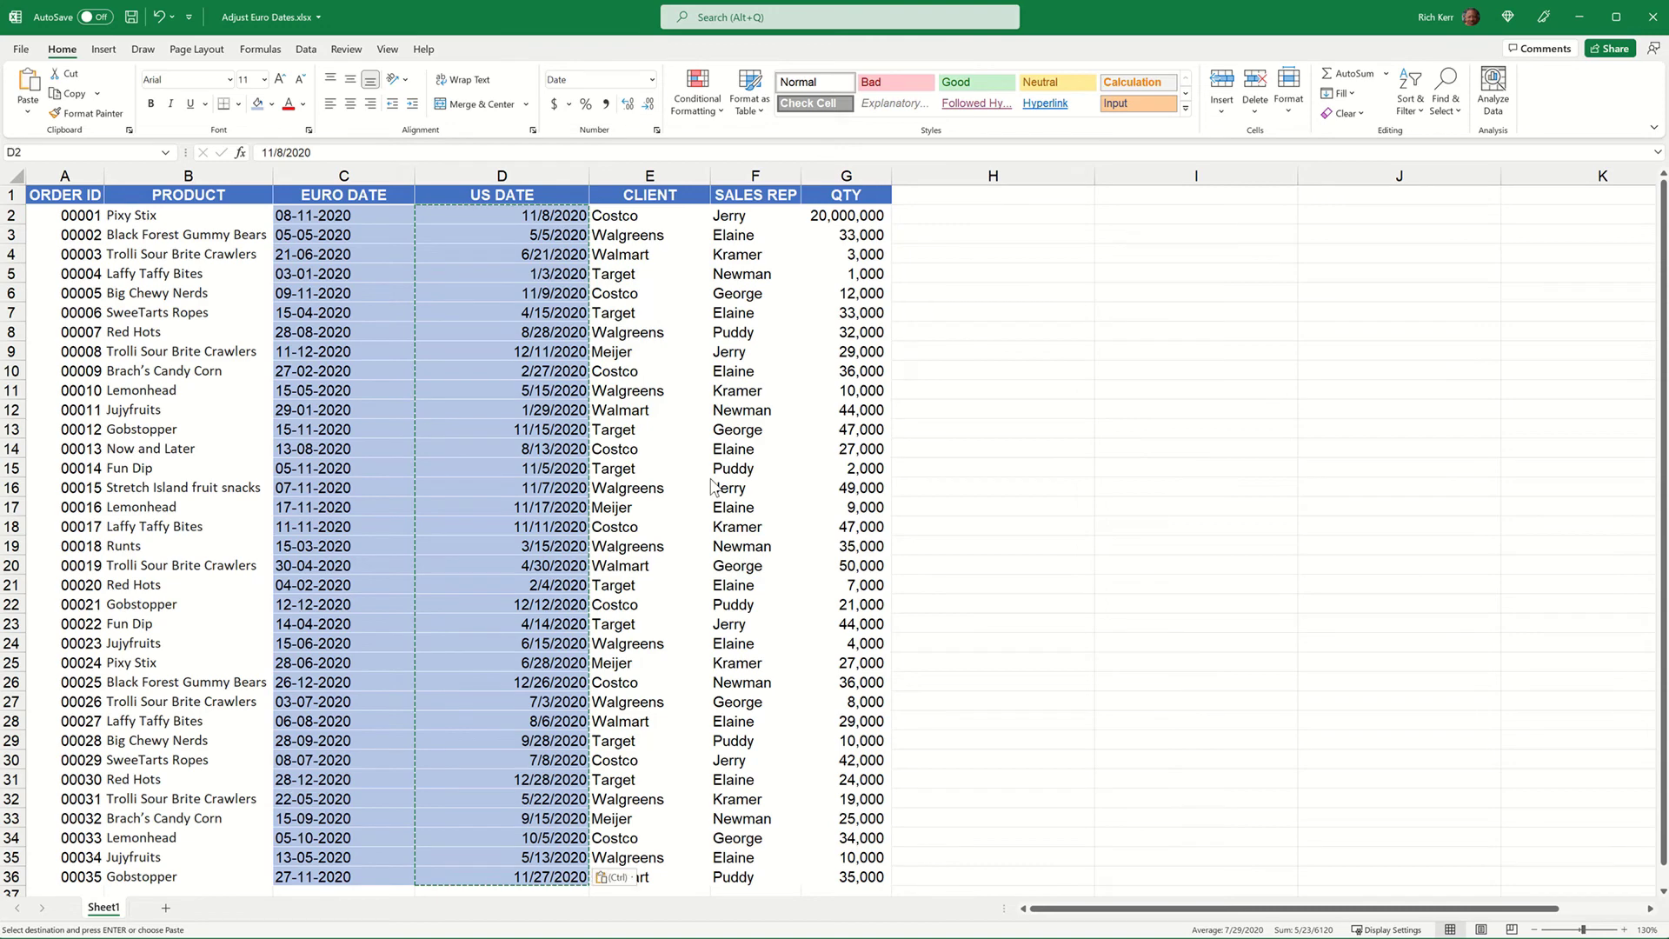
key(Escape)
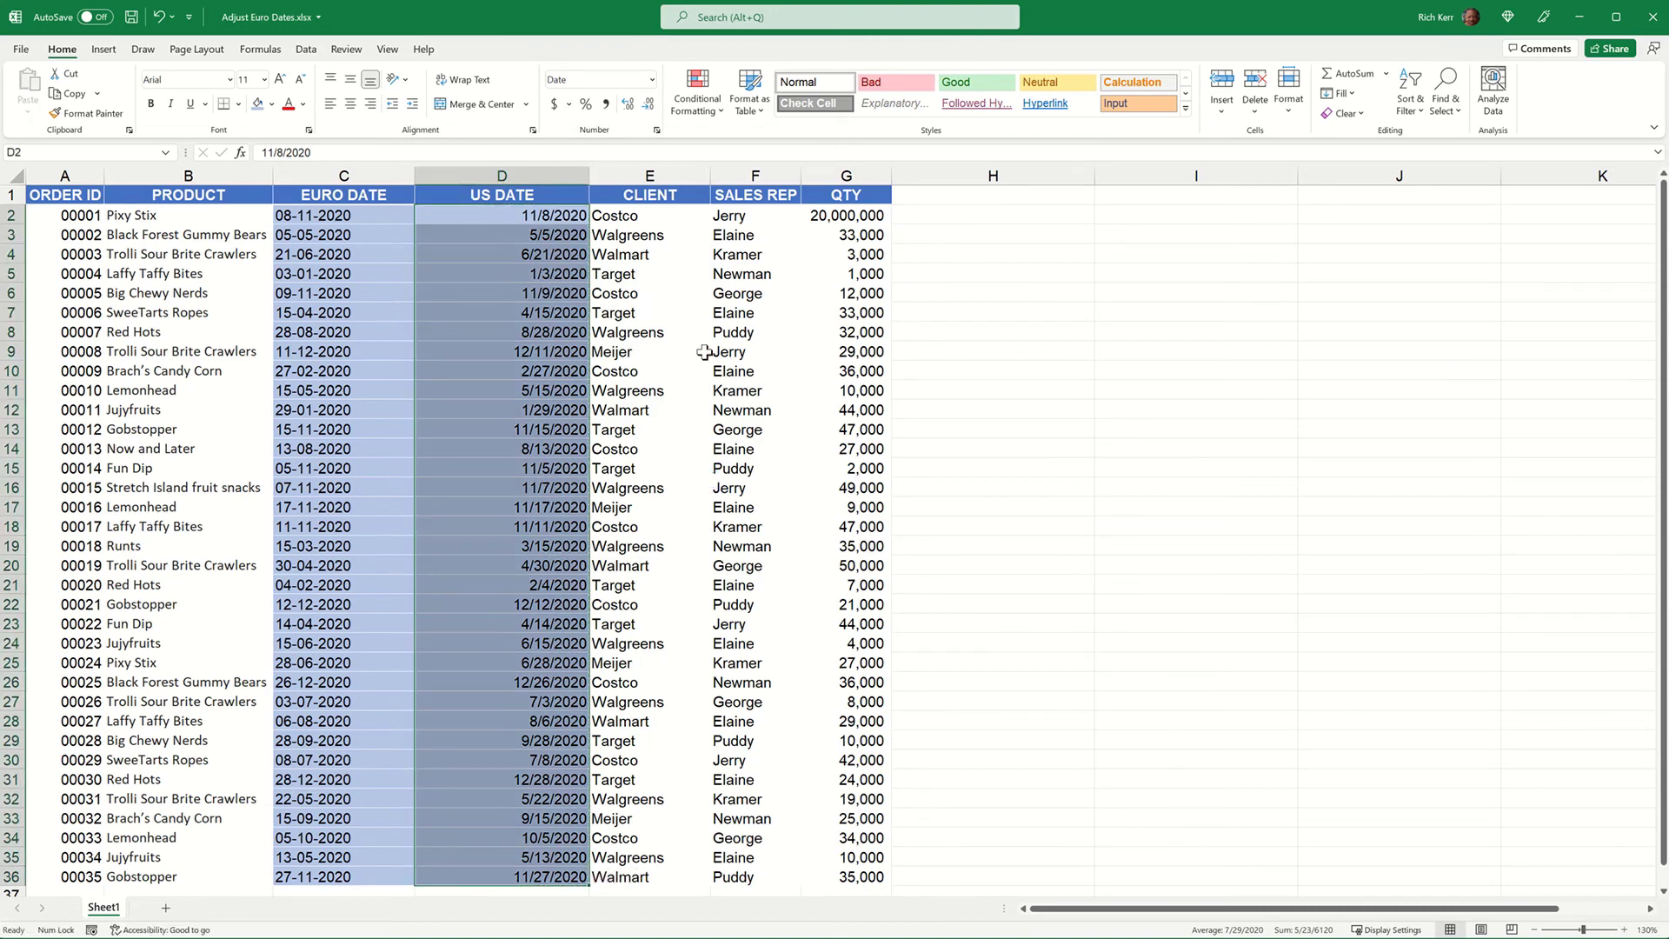
Confirm D3 holds a plain date, then delete the EURO DATE column C
click(529, 220)
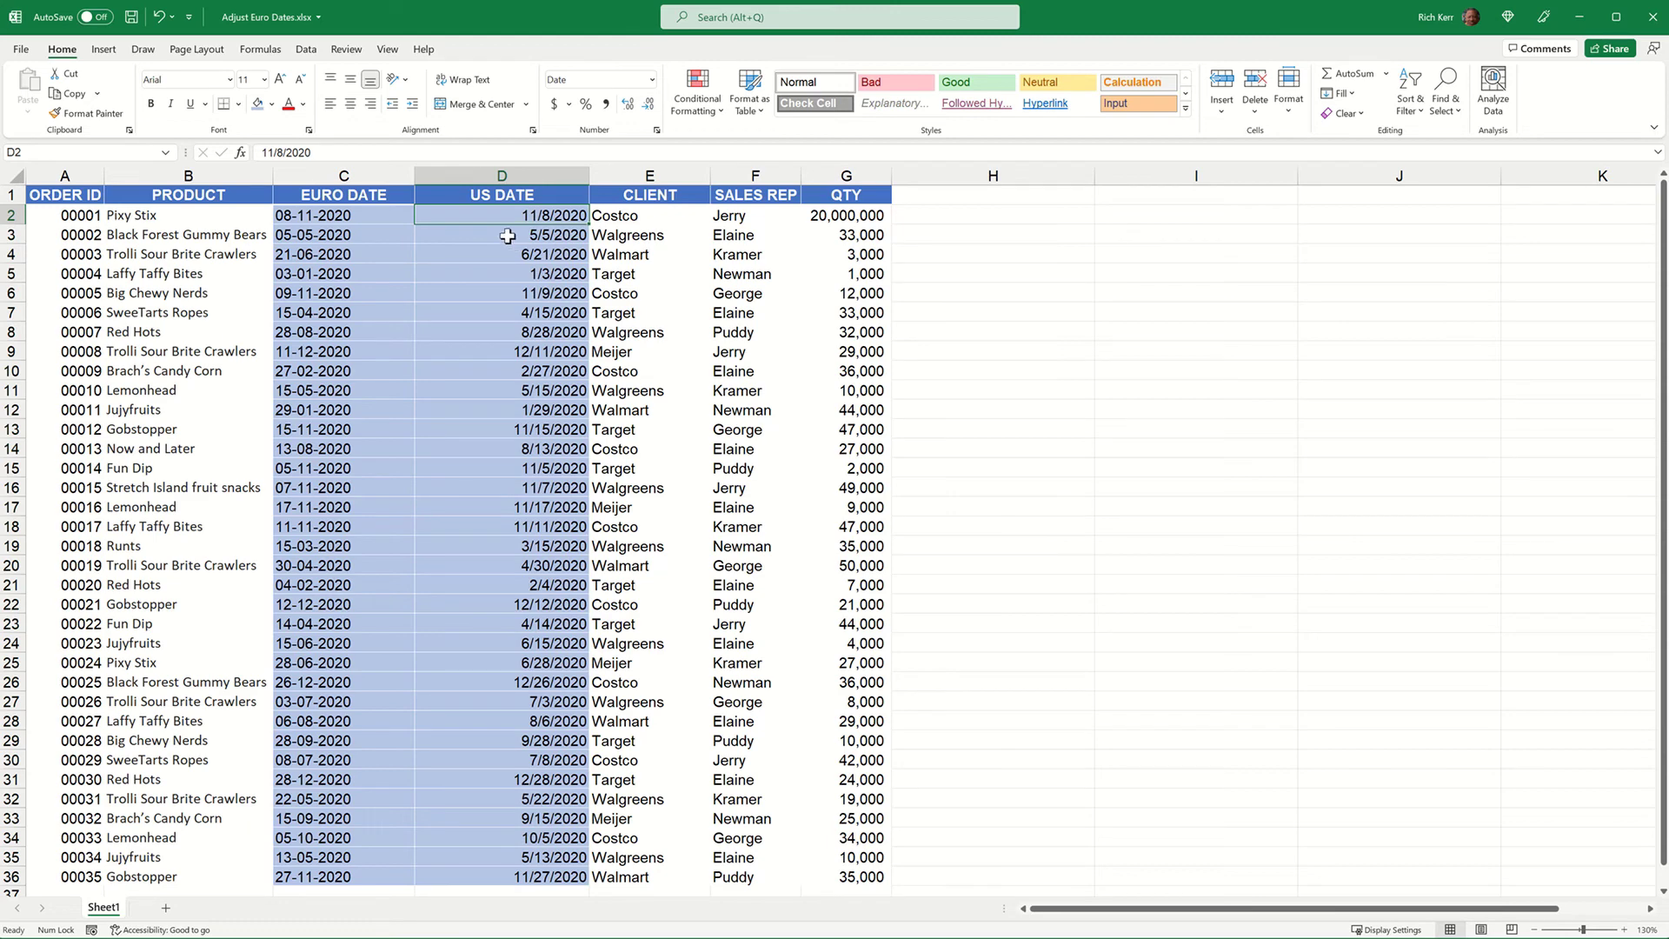
double_click(510, 235)
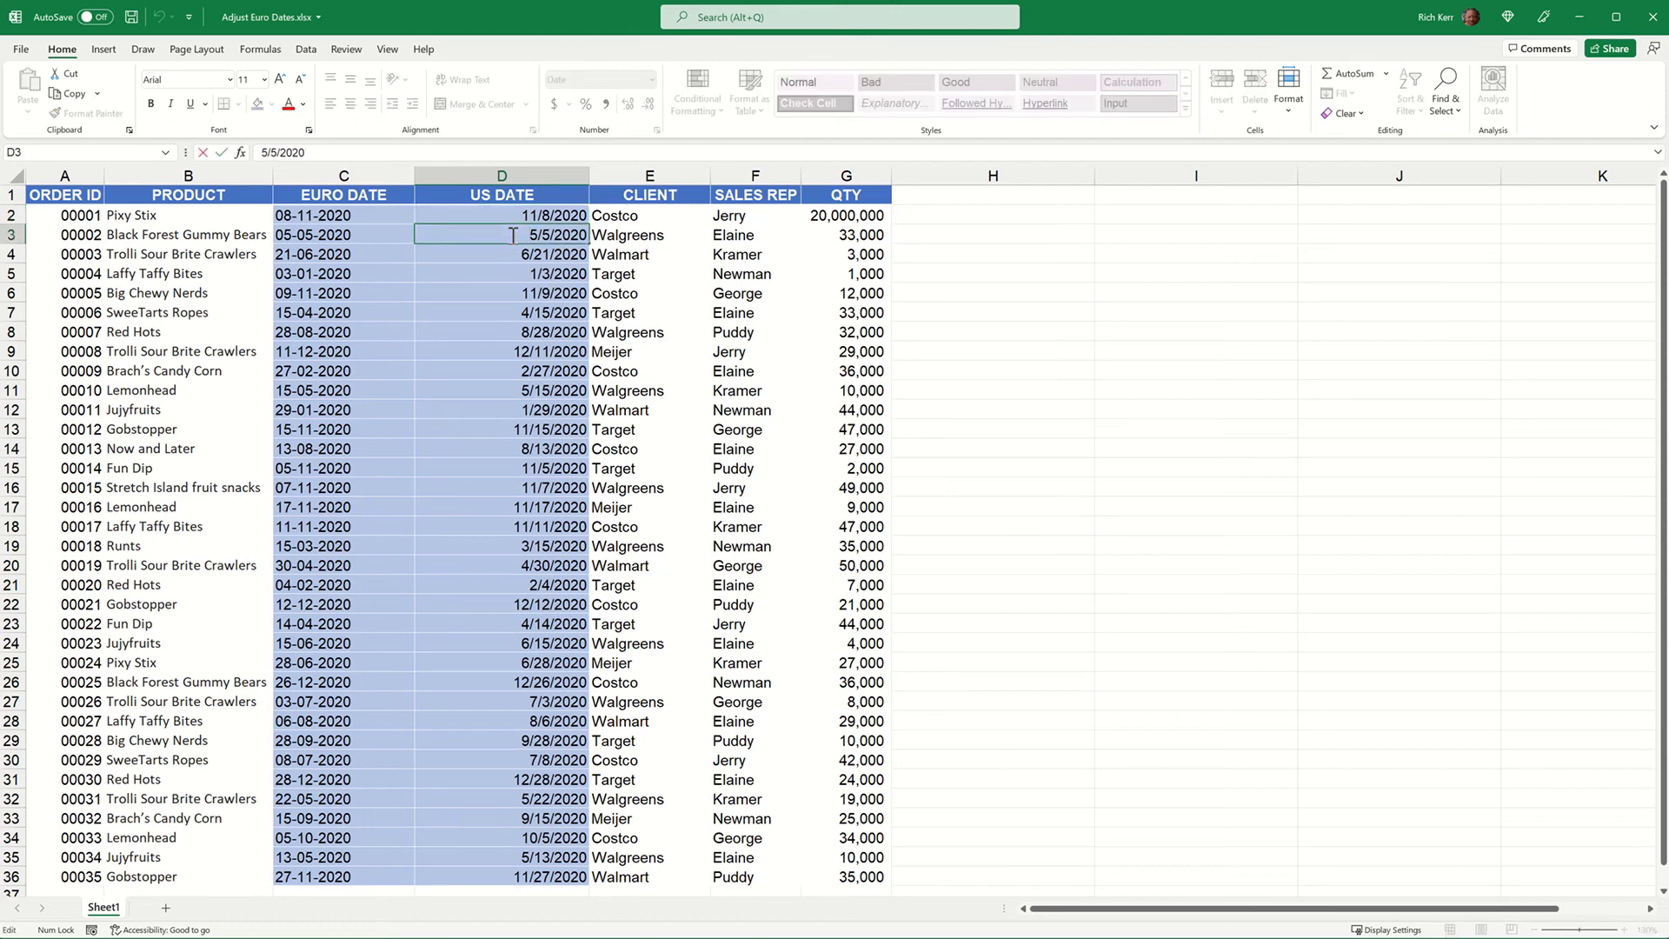
key(Return)
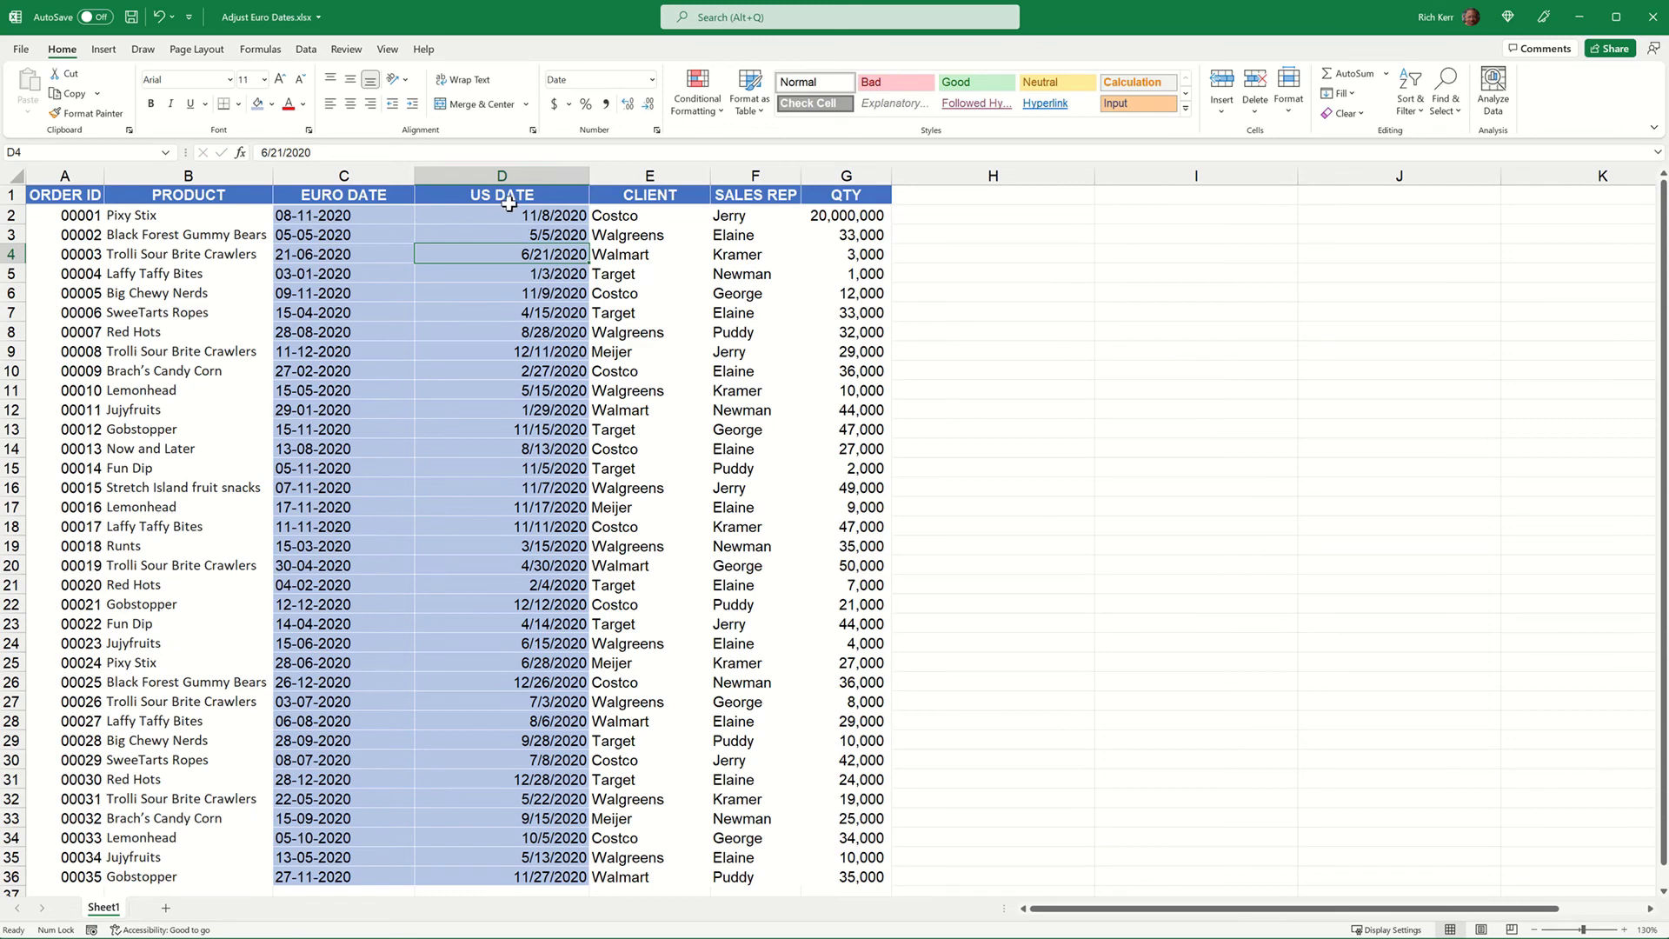
right_click(371, 174)
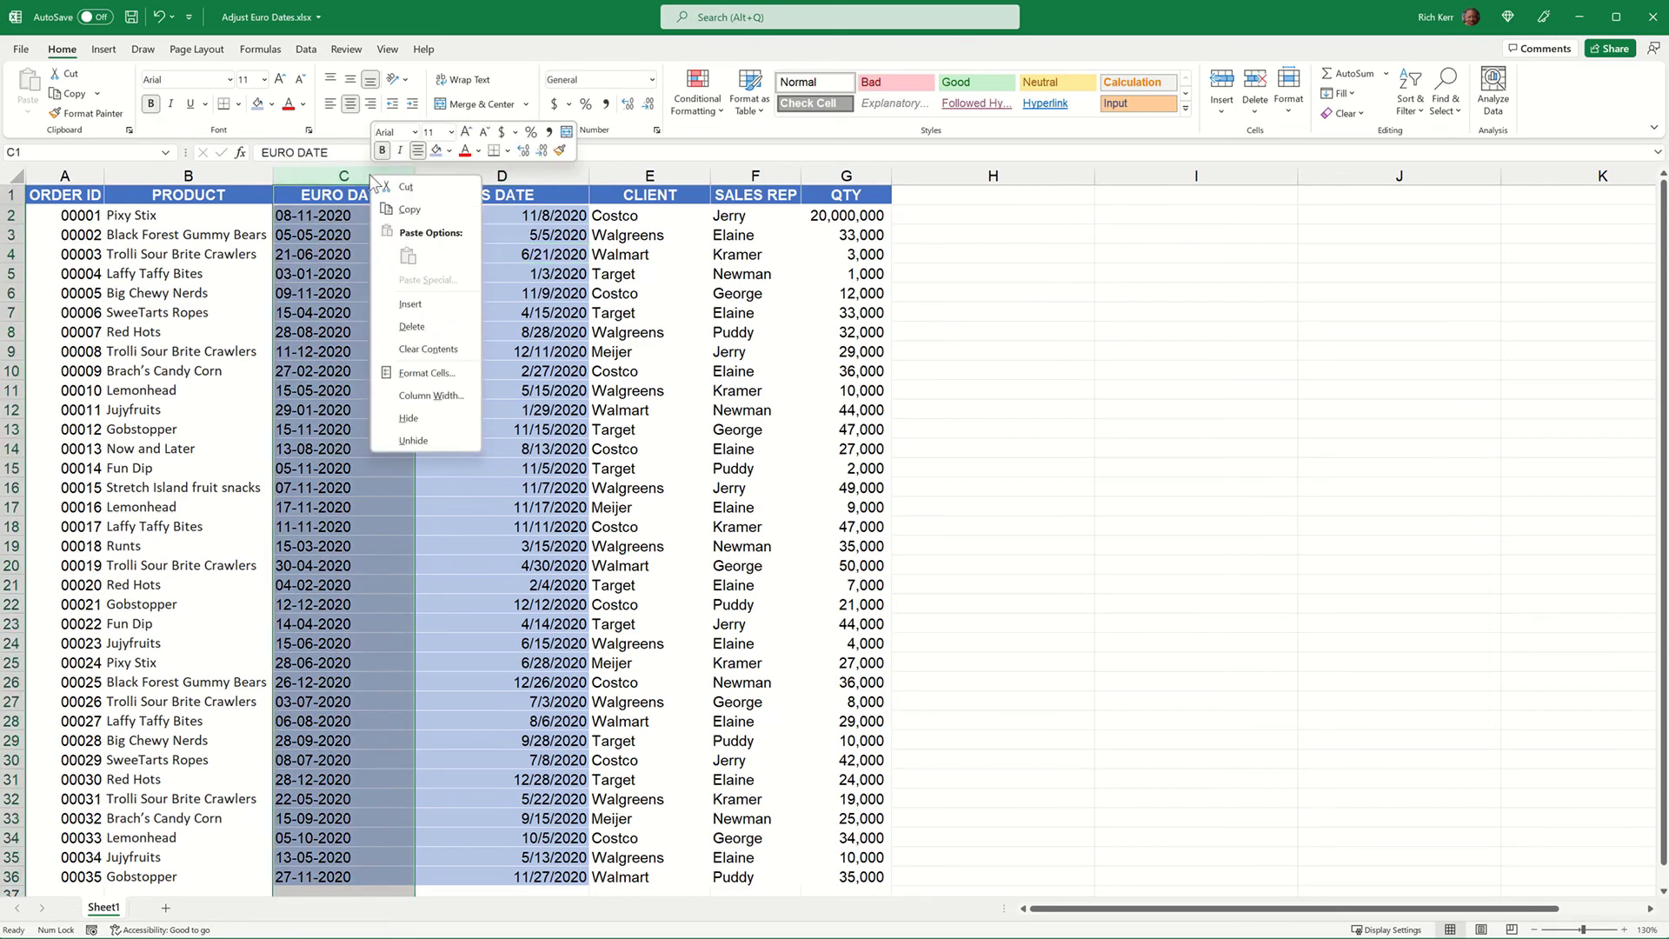
click(412, 326)
click(325, 253)
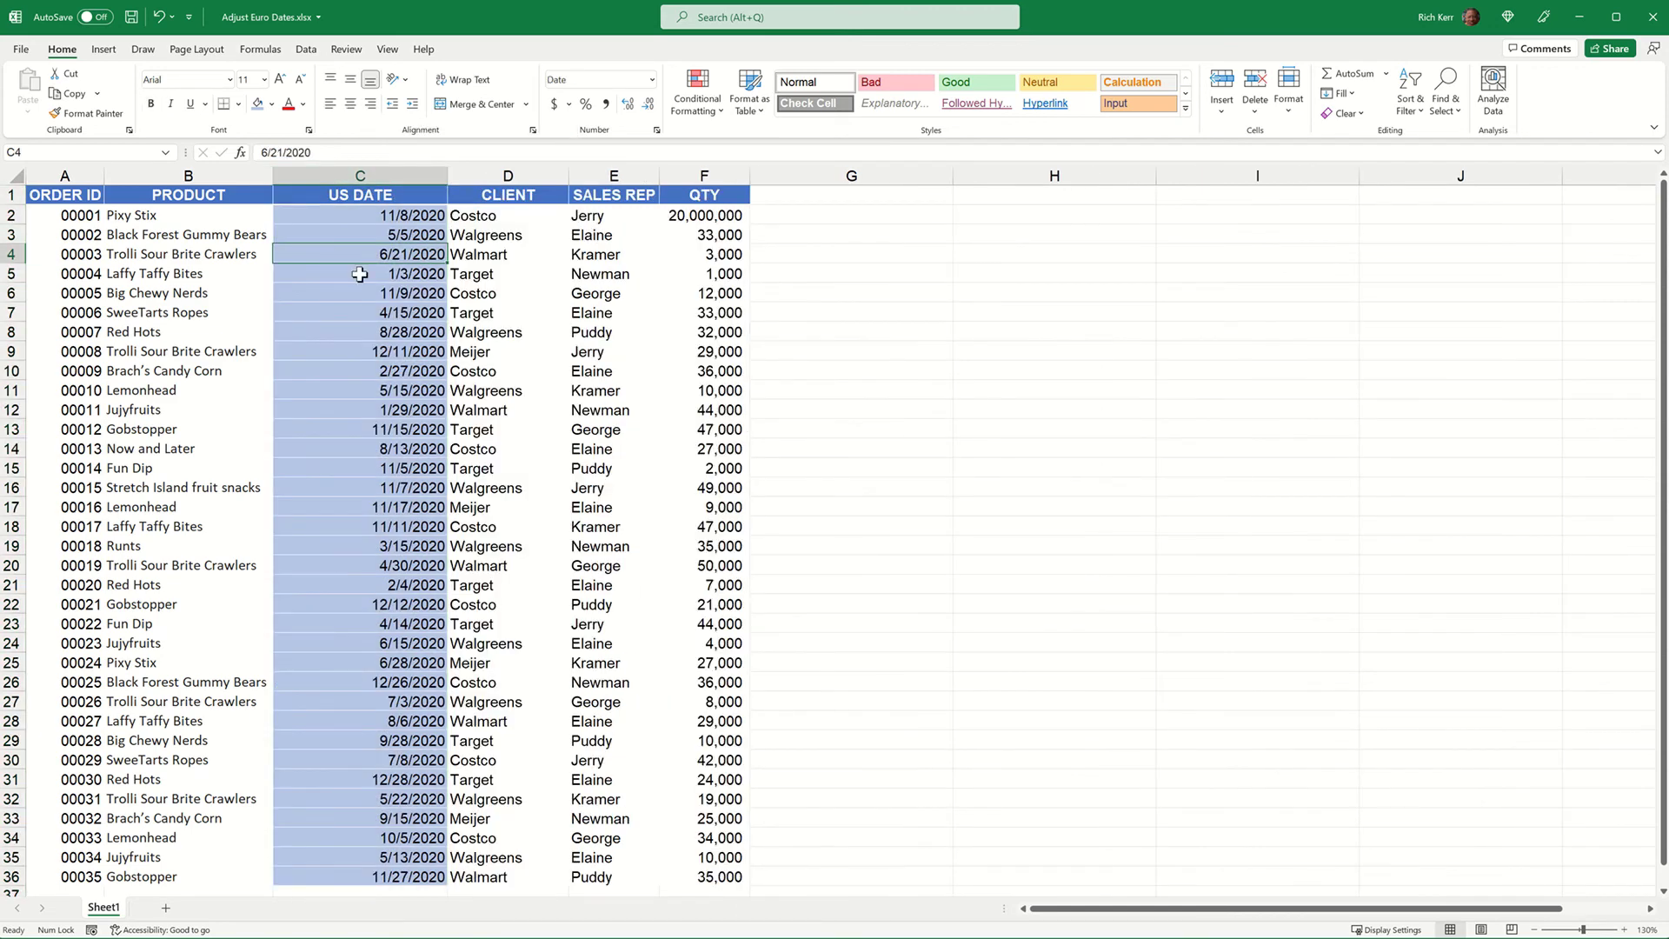